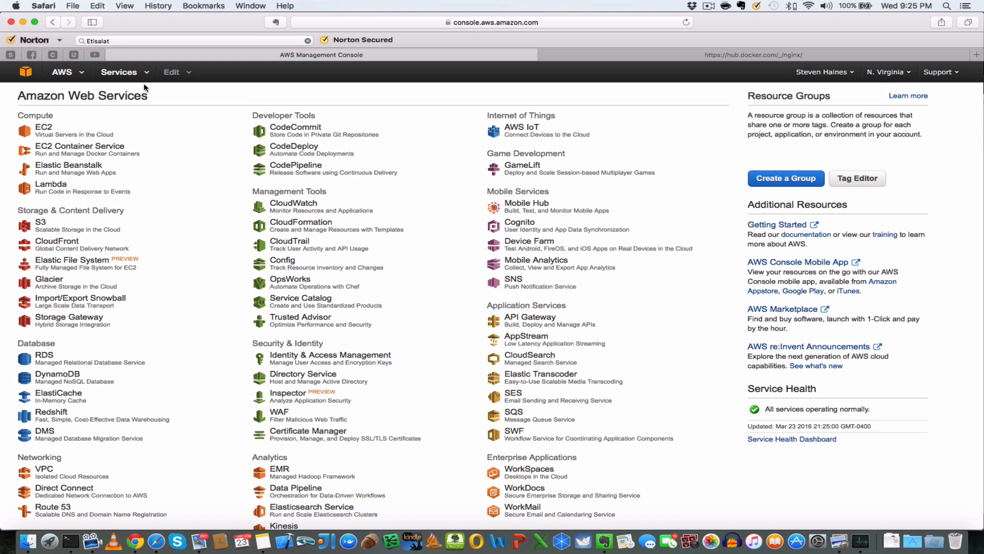
{"action": "left_click", "coordinate": [85, 149]}
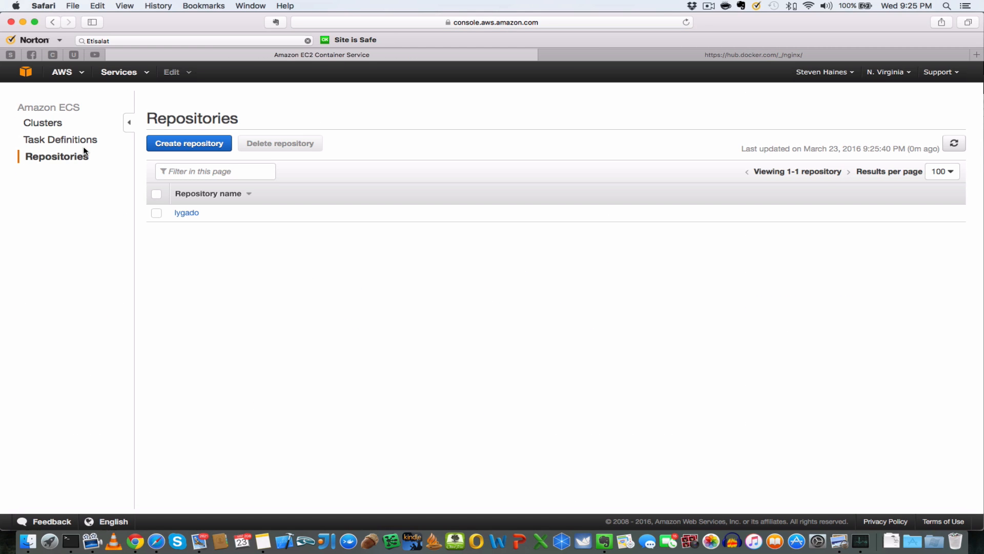
{"action": "left_click", "coordinate": [56, 124]}
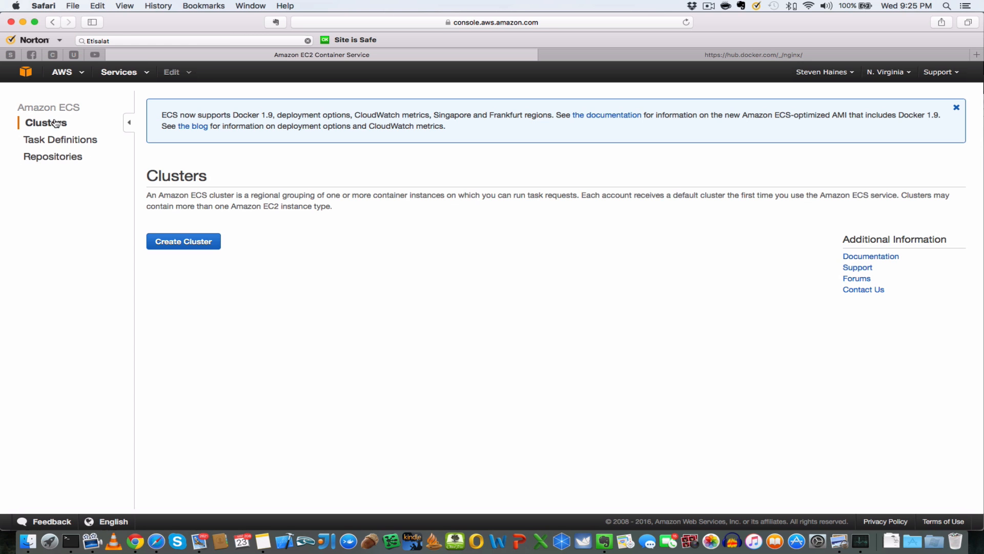
{"action": "left_click", "coordinate": [490, 26]}
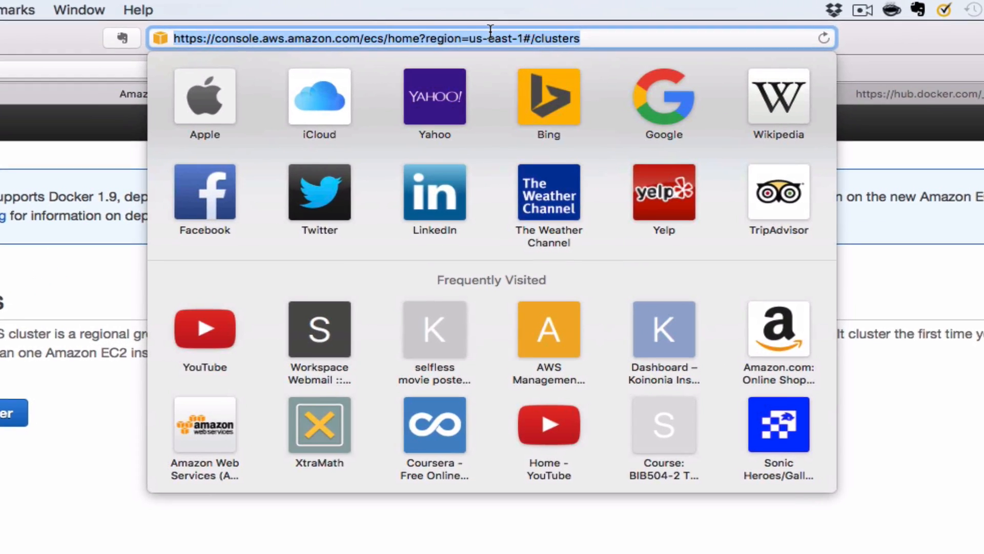
{"action": "type", "text": "https://console.aws.amazon.com/ecs/#/firstRun"}
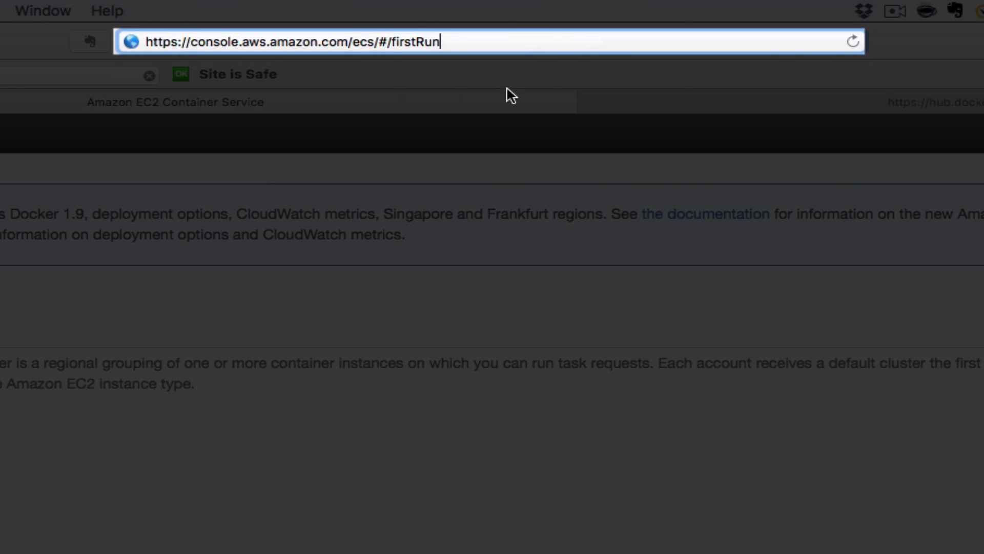
{"action": "key", "text": "Return"}
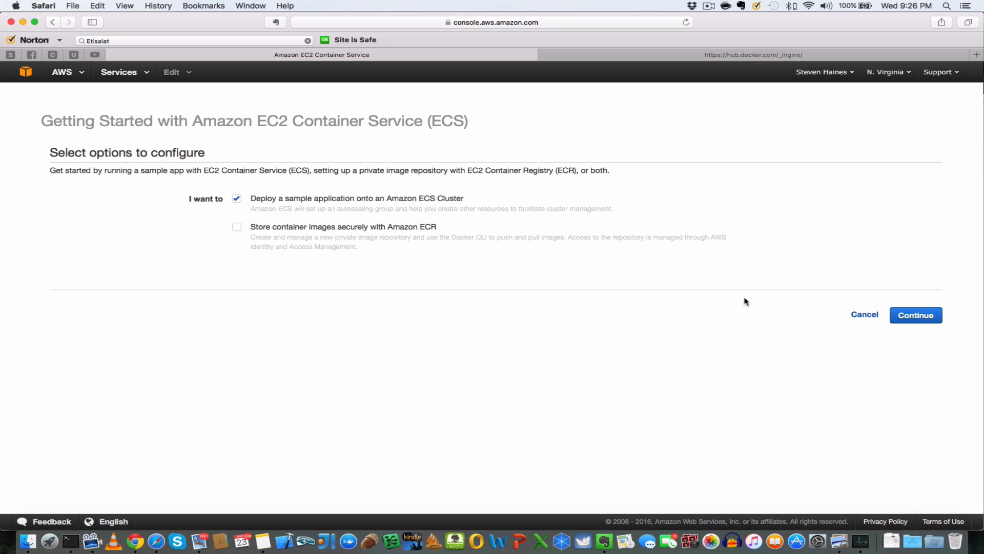
{"action": "left_click", "coordinate": [922, 317]}
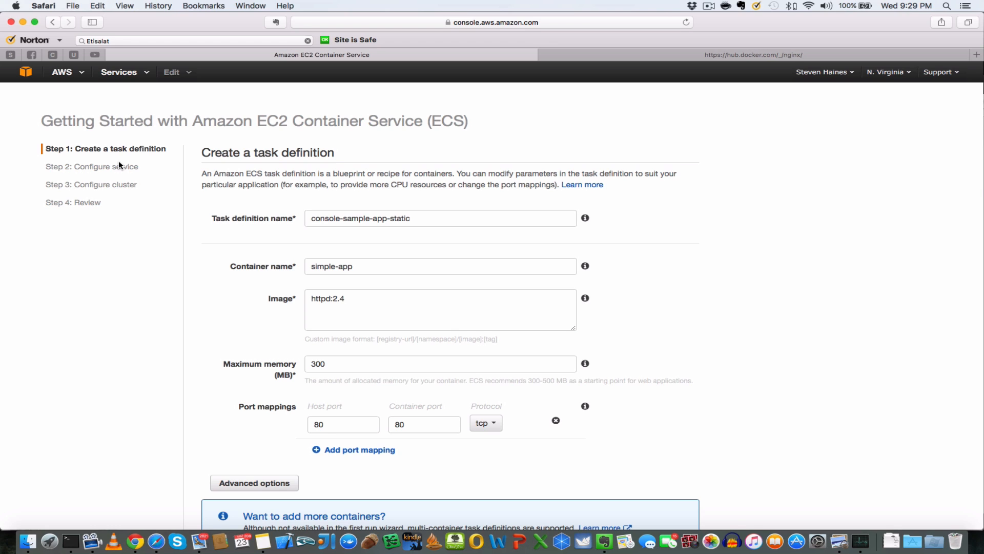
Name the task definition nginx-taskdefinition
{"action": "left_click", "coordinate": [454, 220]}
{"action": "key", "text": "super+a"}
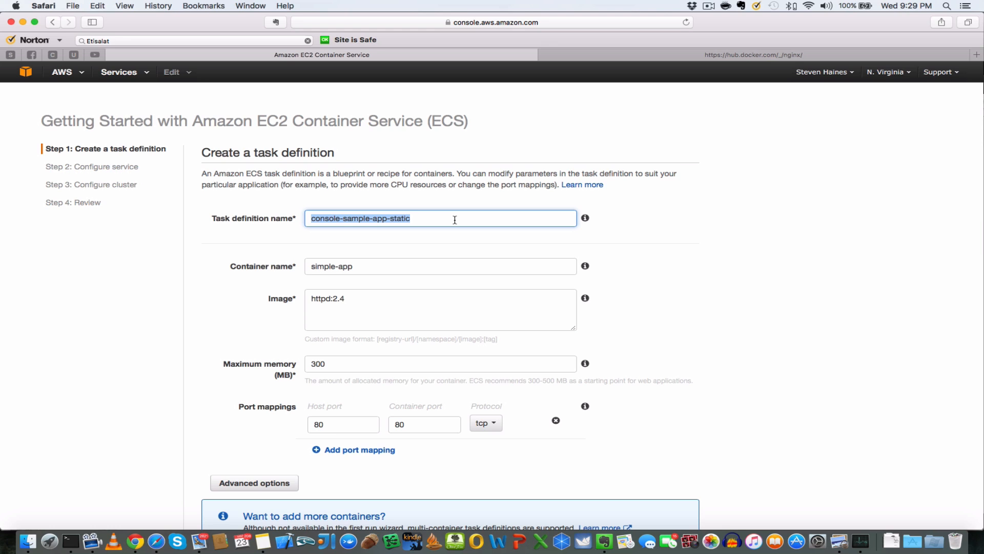
{"action": "type", "text": "ng"}
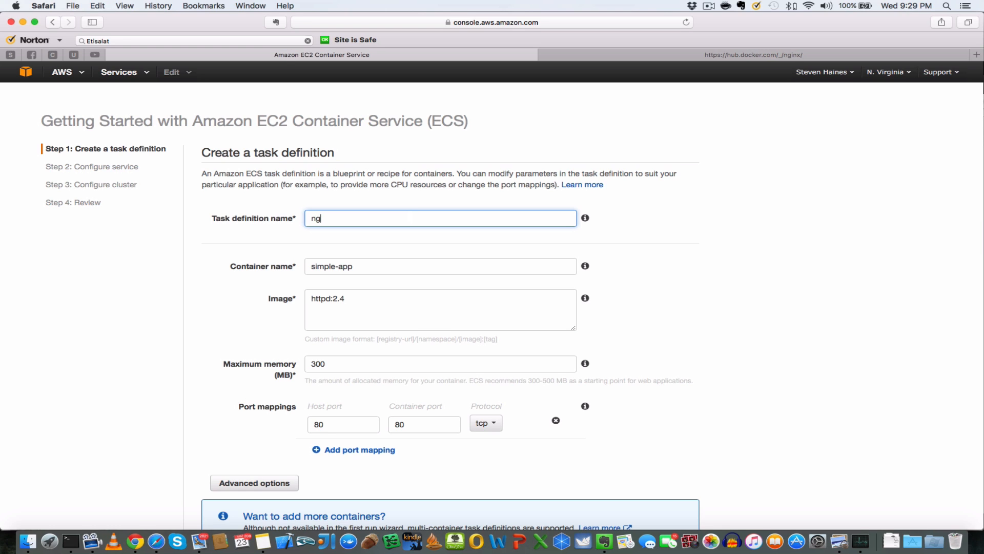
{"action": "type", "text": "inx"}
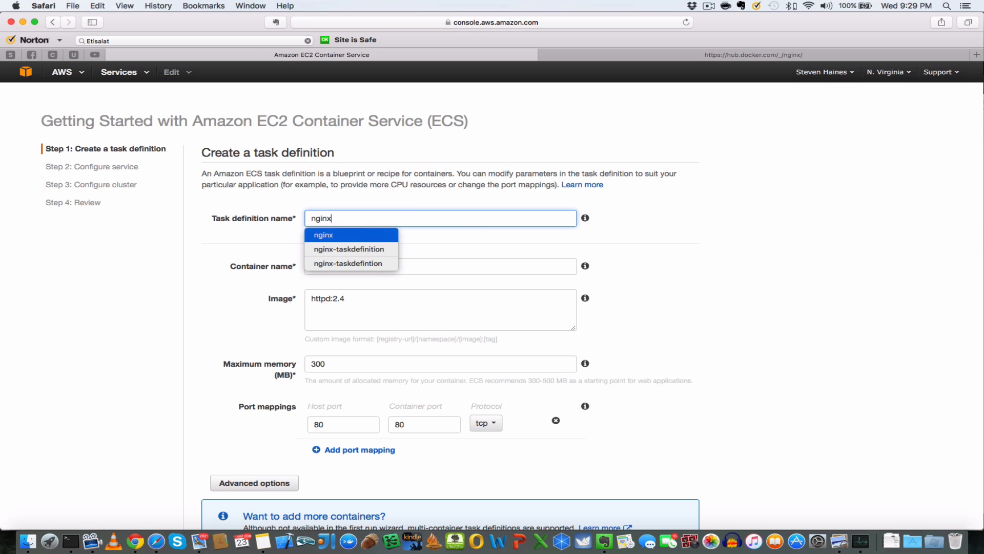
{"action": "key", "text": "Down"}
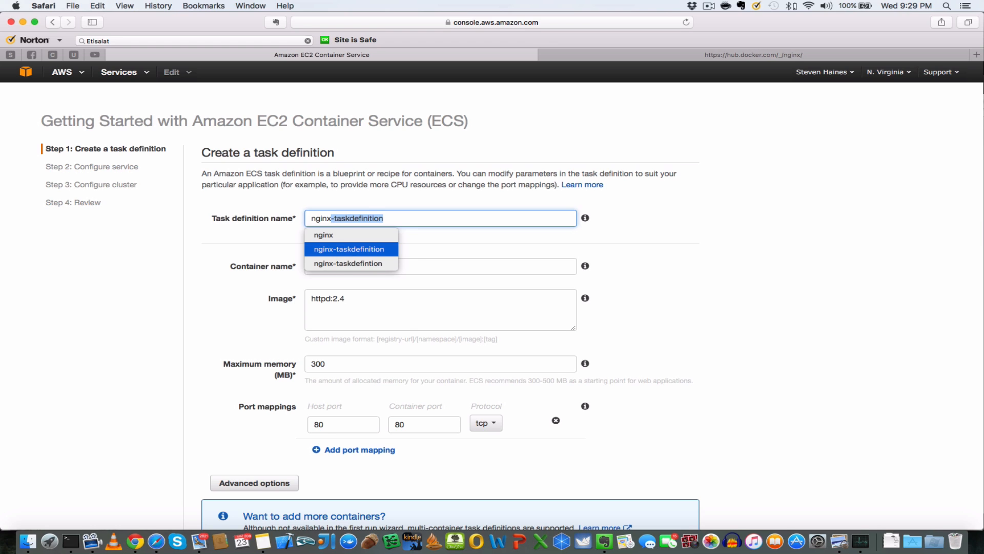
{"action": "key", "text": "Return"}
{"action": "key", "text": "Tab"}
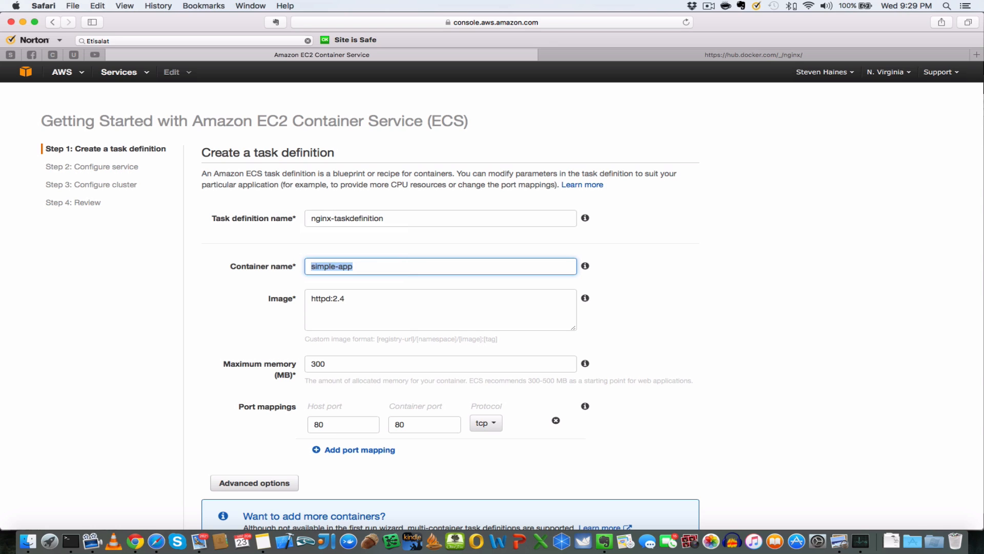
Name the container nginx-container
{"action": "type", "text": "nginx"}
{"action": "key", "text": "BackSpace"}
{"action": "key", "text": "BackSpace"}
{"action": "key", "text": "BackSpace"}
{"action": "key", "text": "BackSpace"}
{"action": "key", "text": "BackSpace"}
{"action": "type", "text": "nginx"}
{"action": "key", "text": "Tab"}
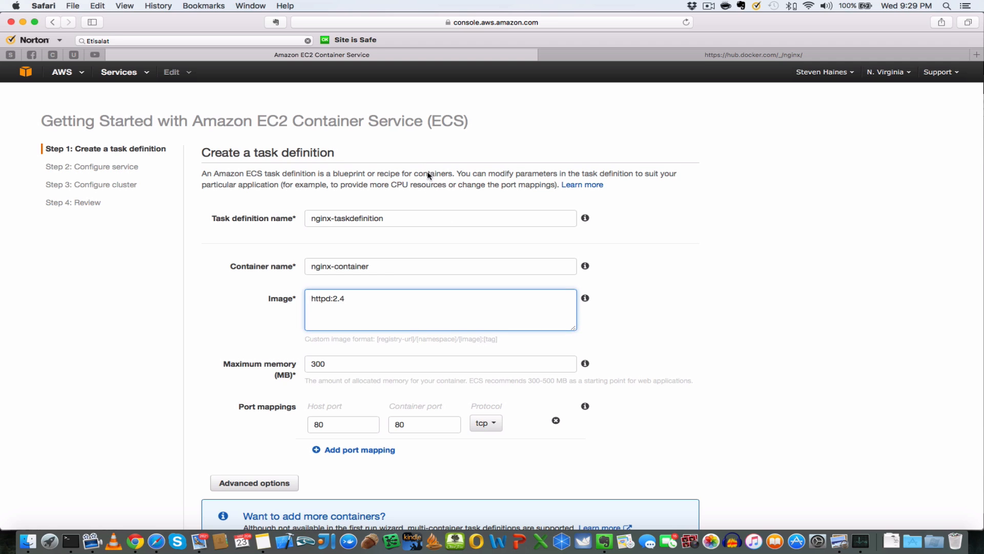
Check the official nginx repository page on Docker Hub and set the container image to nginx
{"action": "left_click", "coordinate": [708, 55]}
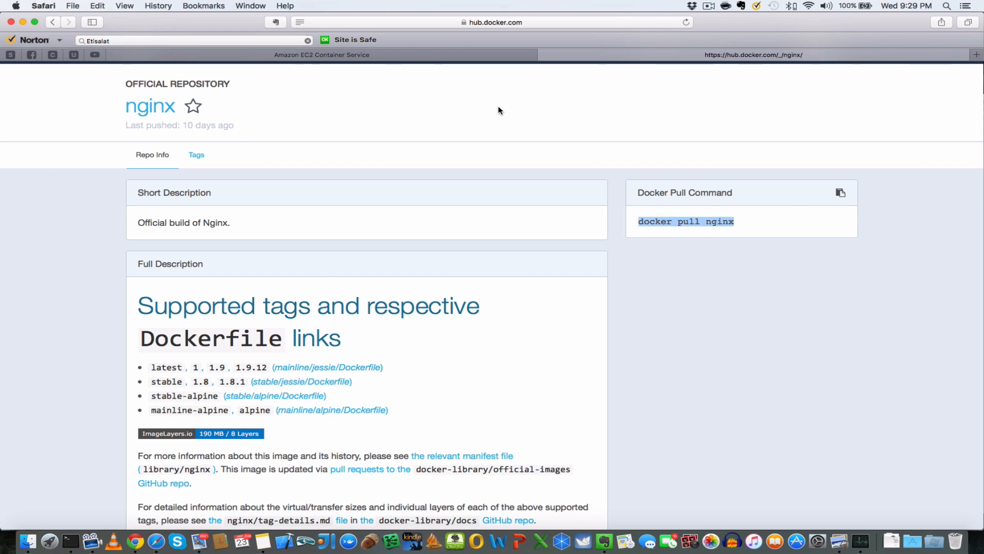
{"action": "left_click", "coordinate": [411, 56]}
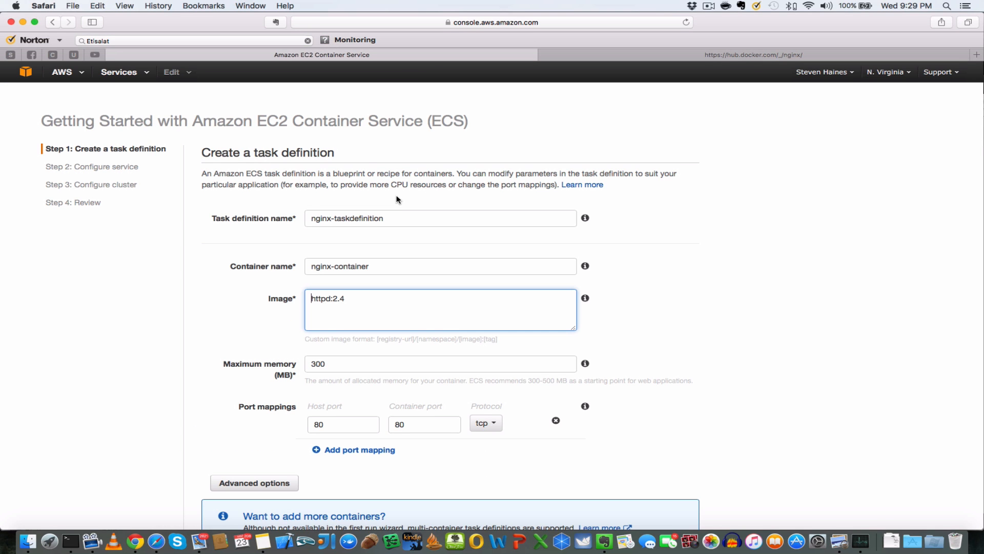
{"action": "key", "text": "super+a"}
{"action": "type", "text": "nginx"}
Set the container's maximum memory to 256 MB
{"action": "left_click", "coordinate": [351, 366]}
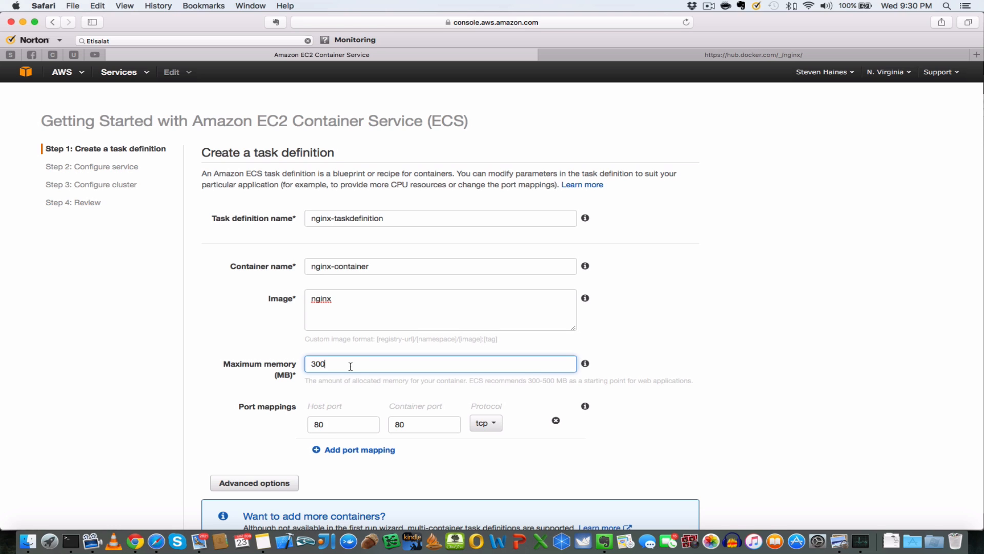
{"action": "key", "text": "super+a"}
{"action": "type", "text": "256"}
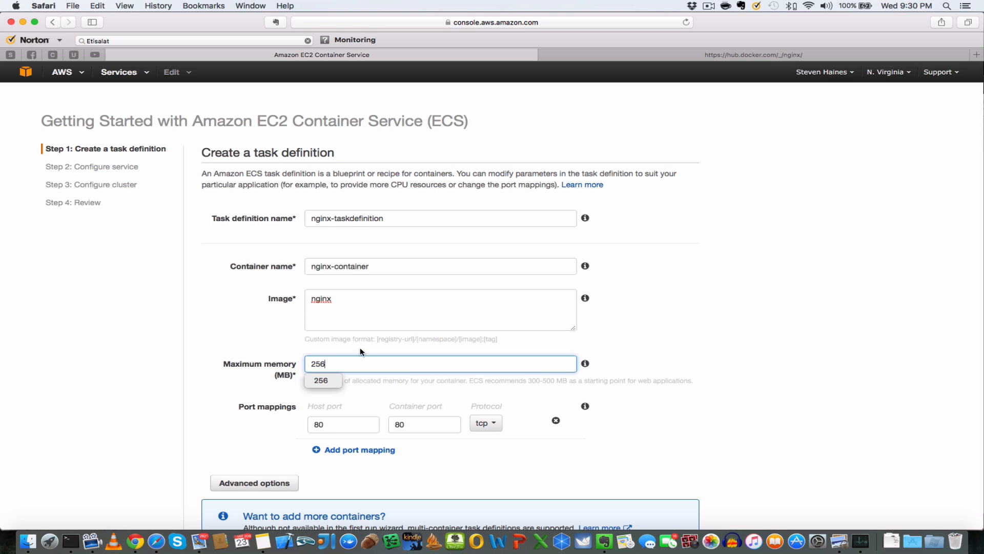
{"action": "left_click", "coordinate": [121, 389]}
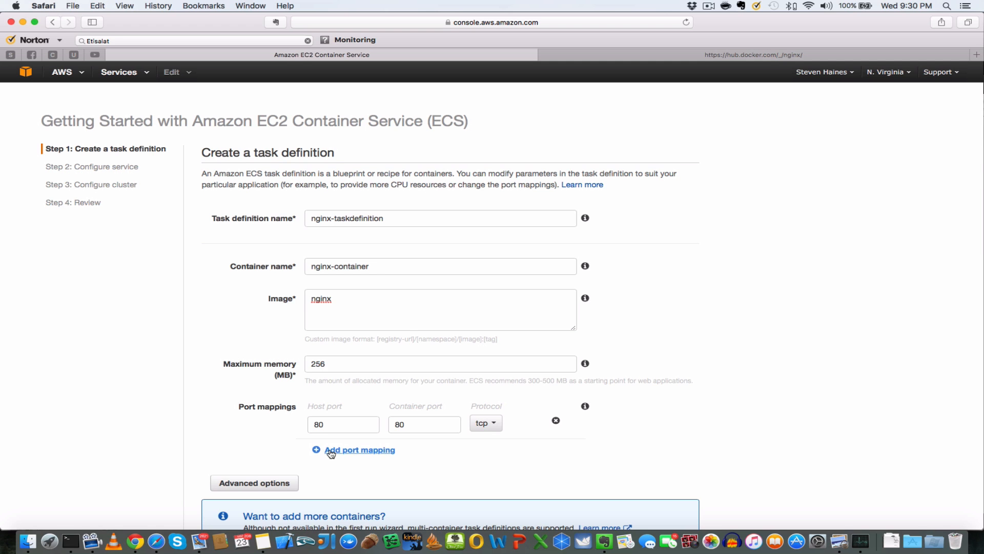
Set the container's CPU units to 256 in the advanced container configuration and save the update
{"action": "scroll", "coordinate": [204, 421], "scroll_direction": "down", "scroll_amount": 2}
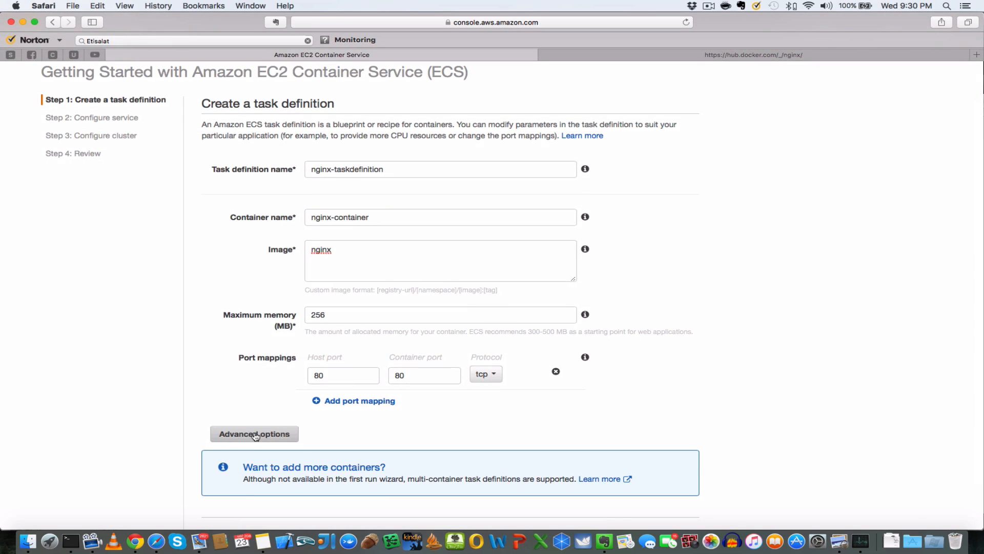
{"action": "left_click", "coordinate": [254, 436]}
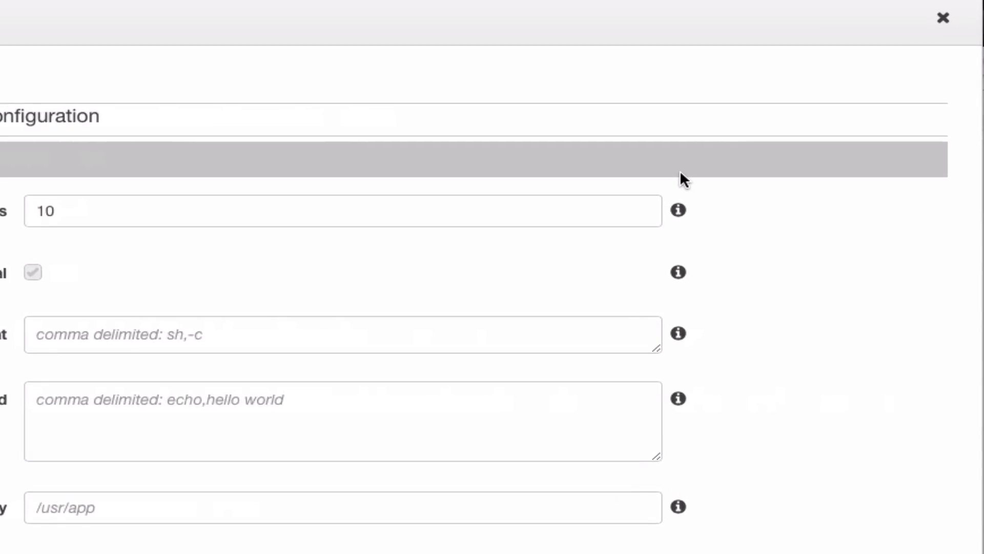
{"action": "mouse_move", "coordinate": [554, 236]}
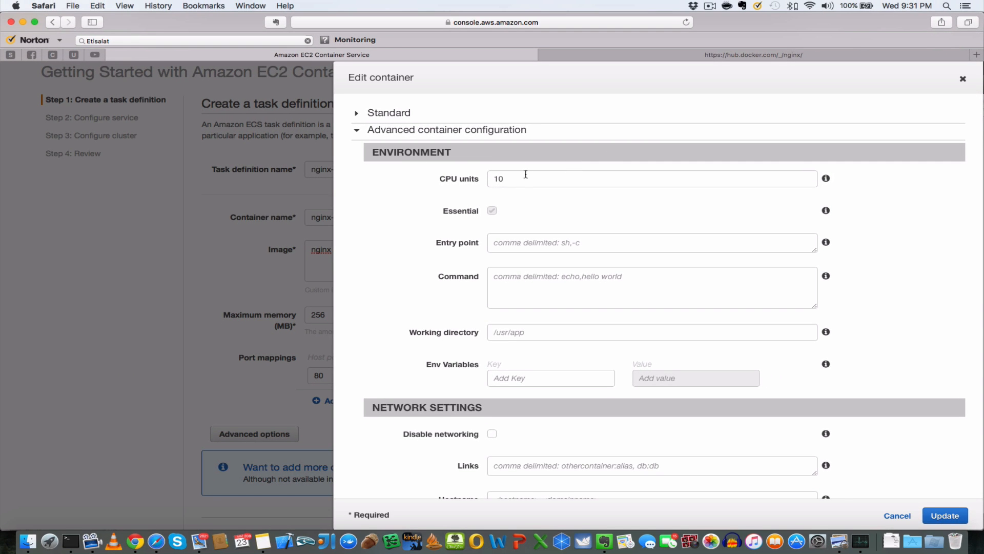
{"action": "left_click", "coordinate": [179, 198]}
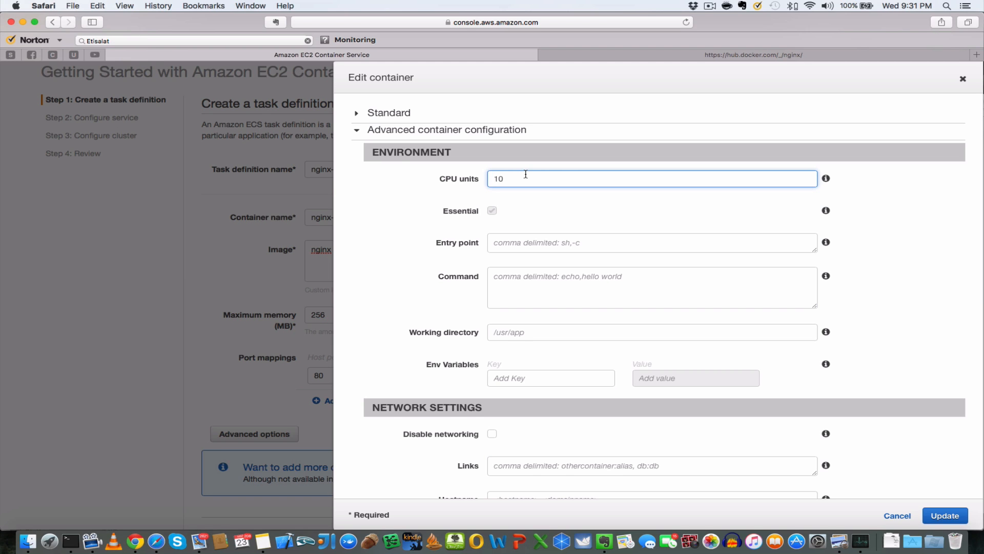
{"action": "key", "text": "super+a"}
{"action": "type", "text": "256"}
{"action": "scroll", "coordinate": [436, 365], "scroll_direction": "down", "scroll_amount": 10}
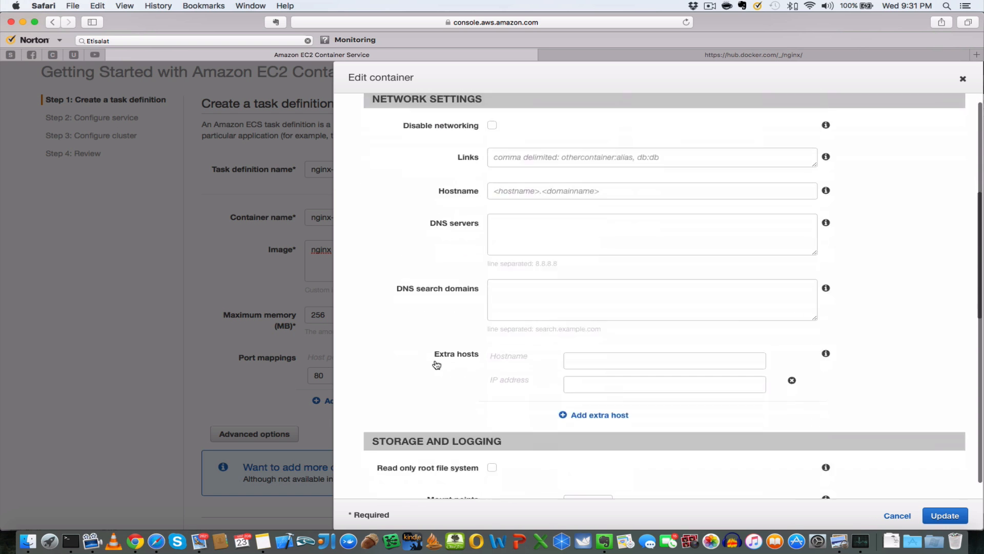
{"action": "scroll", "coordinate": [436, 365], "scroll_direction": "down", "scroll_amount": 3}
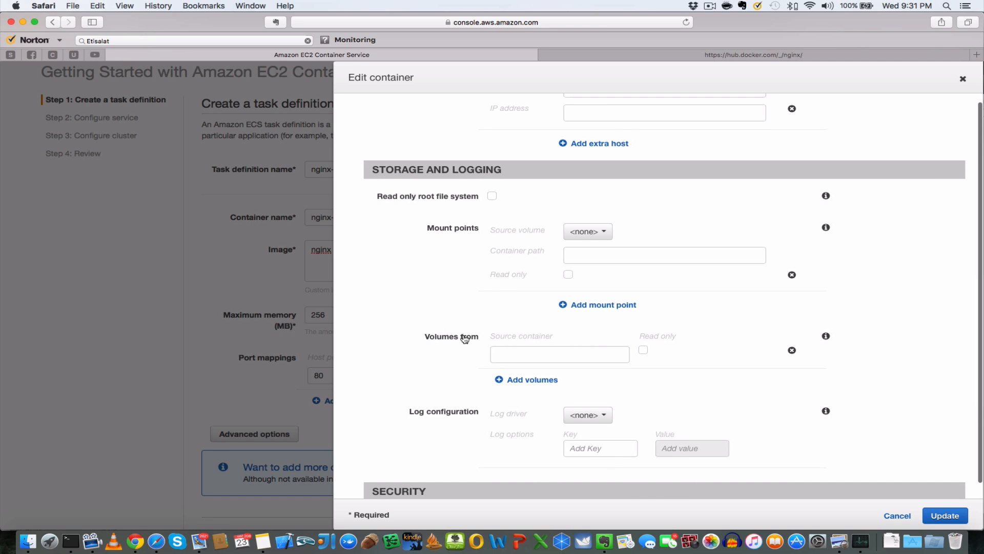
{"action": "left_click", "coordinate": [942, 516]}
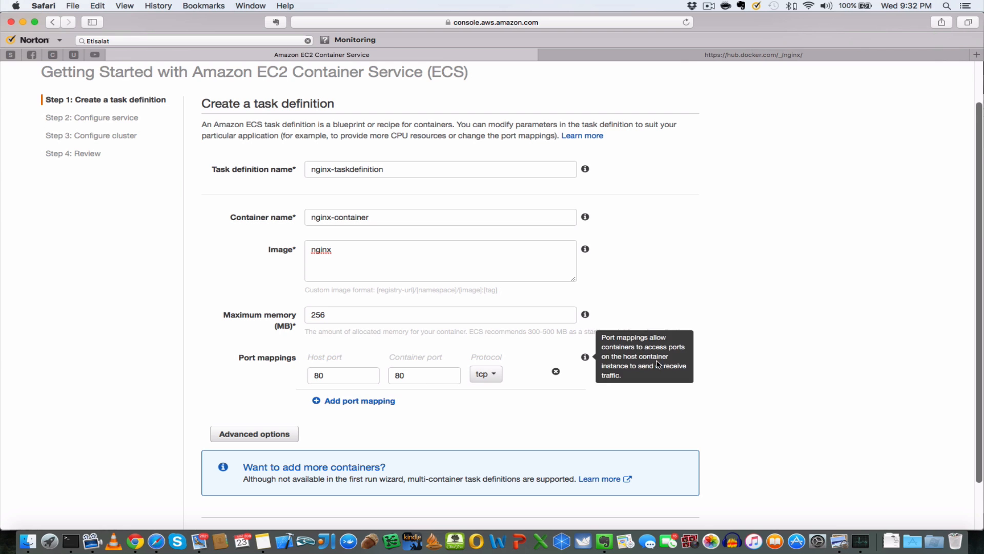
Proceed to the service configuration and name the service nginx-service
{"action": "scroll", "coordinate": [808, 370], "scroll_direction": "down", "scroll_amount": 2}
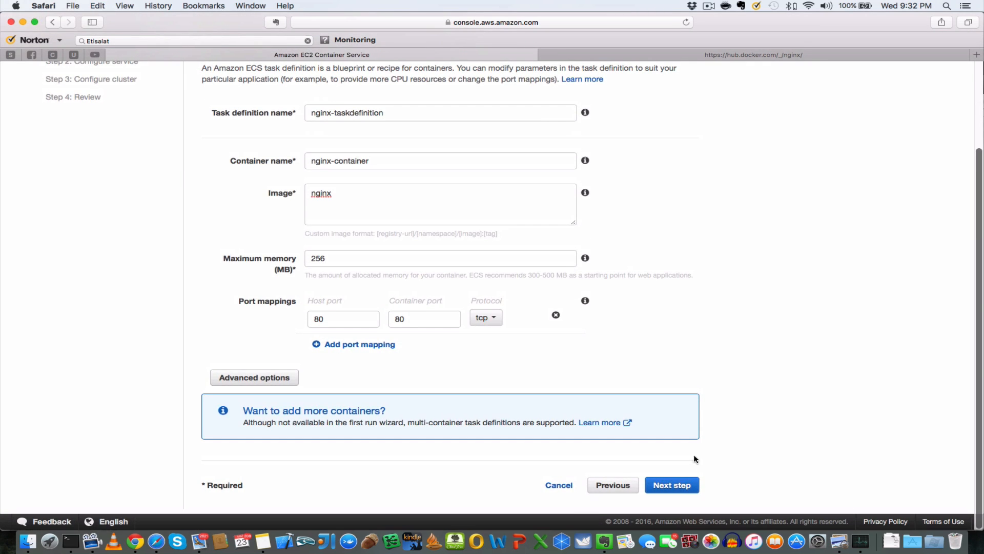
{"action": "left_click", "coordinate": [677, 485]}
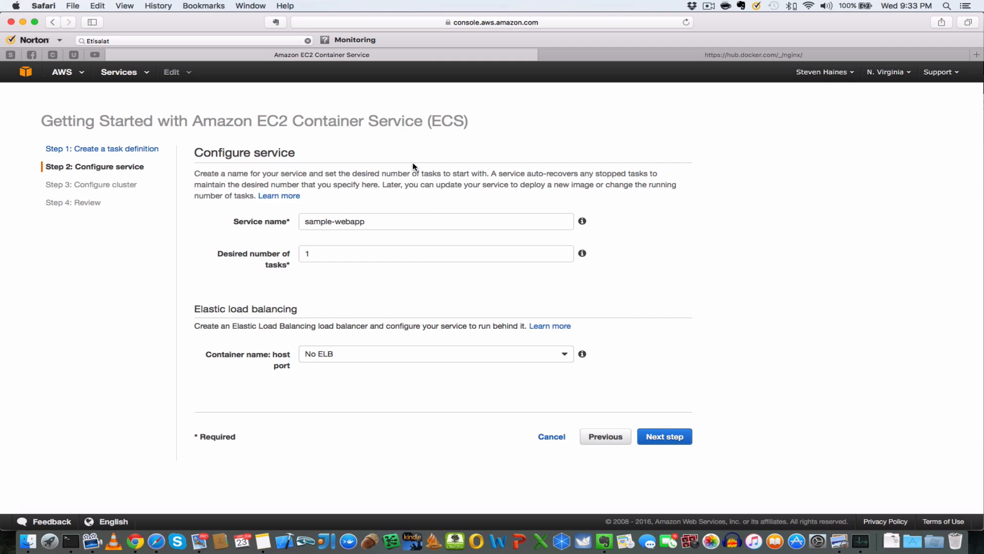
{"action": "left_click", "coordinate": [396, 227]}
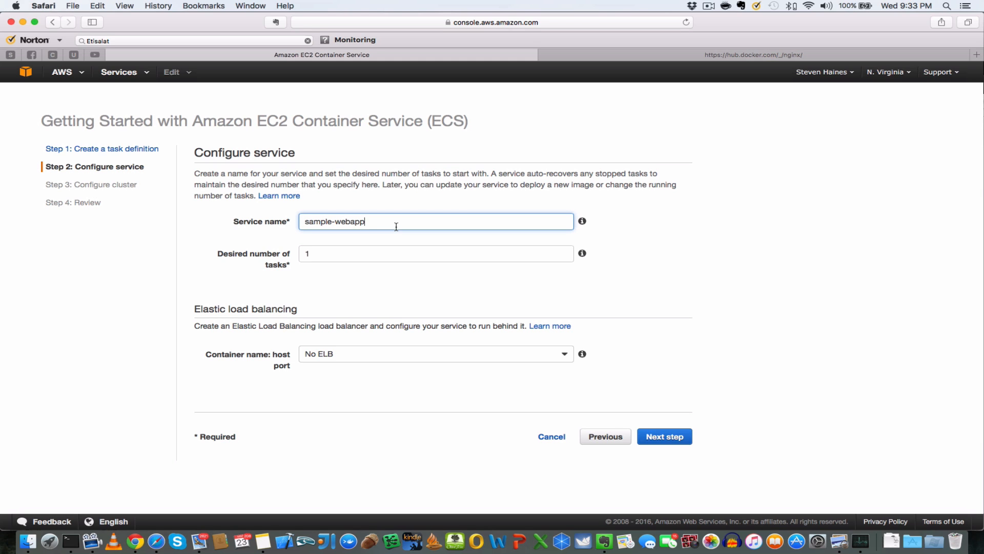
{"action": "key", "text": "super+a"}
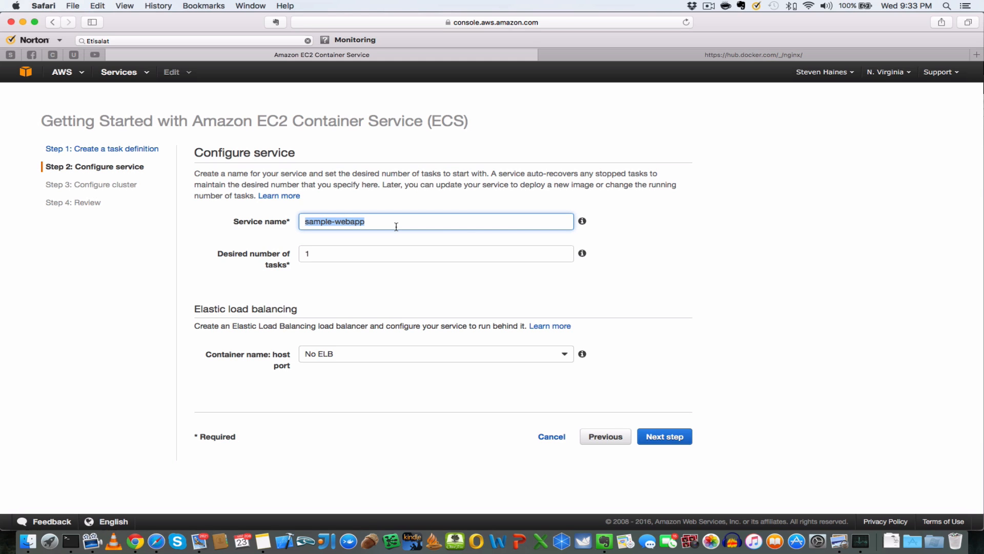
{"action": "type", "text": "nginx"}
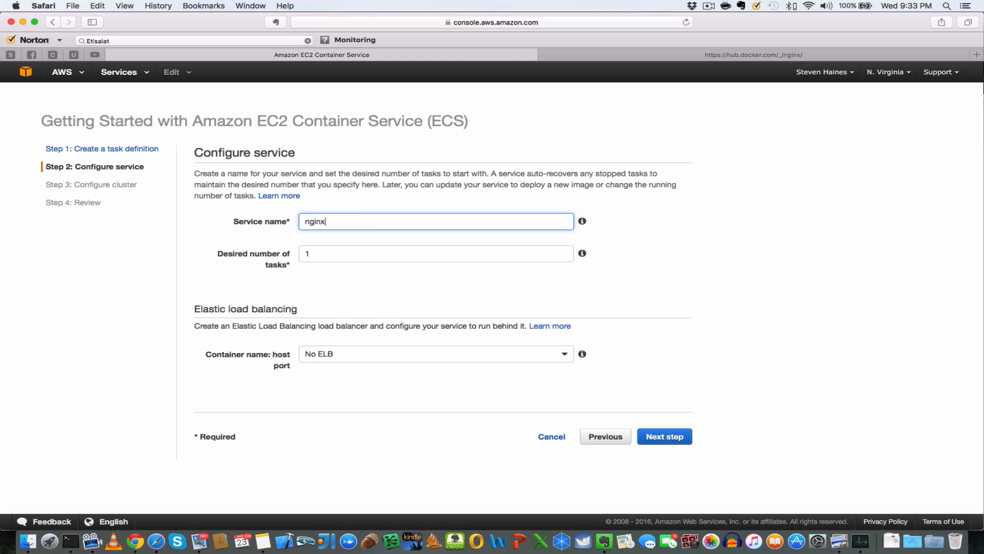
{"action": "type", "text": "-service"}
Set the desired number of tasks to 2 and choose nginx:80 as the load balancer's container and host port
{"action": "left_click", "coordinate": [339, 248]}
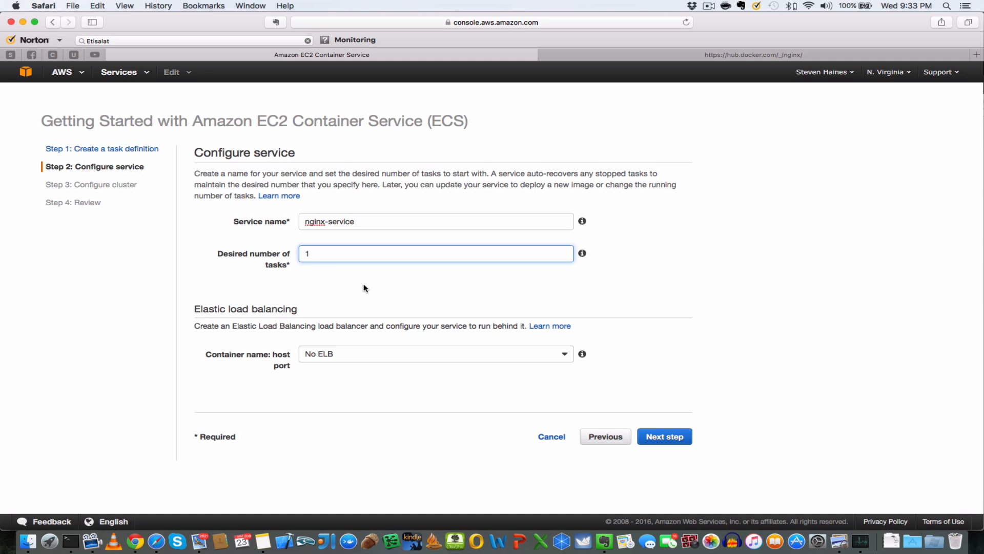
{"action": "key", "text": "Right"}
{"action": "key", "text": "BackSpace"}
{"action": "type", "text": "2"}
{"action": "left_click", "coordinate": [567, 355]}
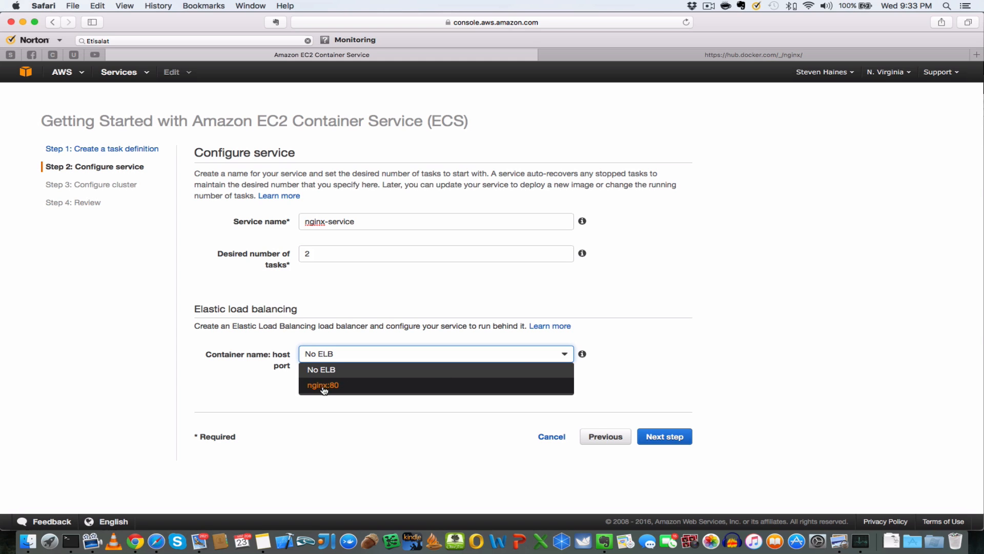
{"action": "left_click", "coordinate": [352, 388]}
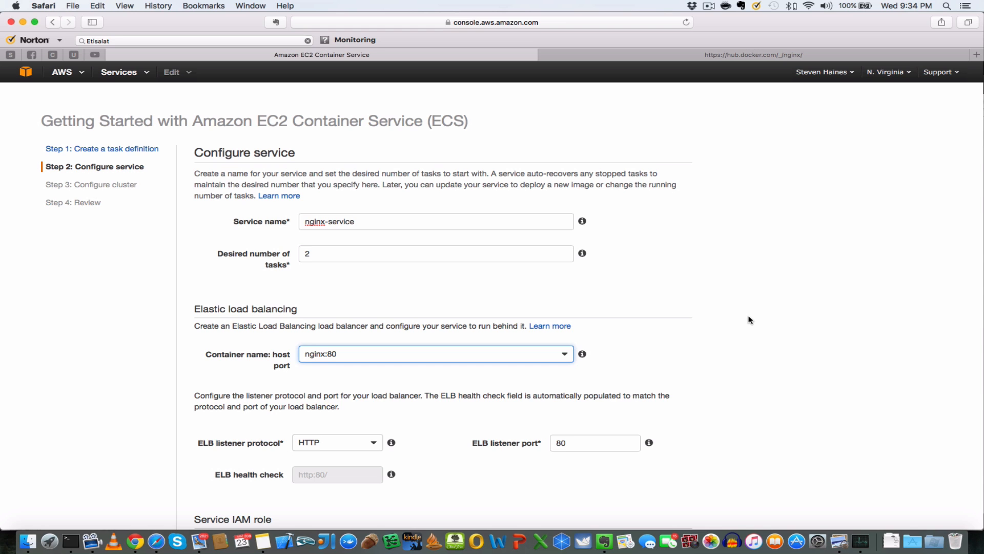
Choose to create a new IAM role for the service and proceed to the cluster configuration
{"action": "scroll", "coordinate": [749, 320], "scroll_direction": "down", "scroll_amount": 4}
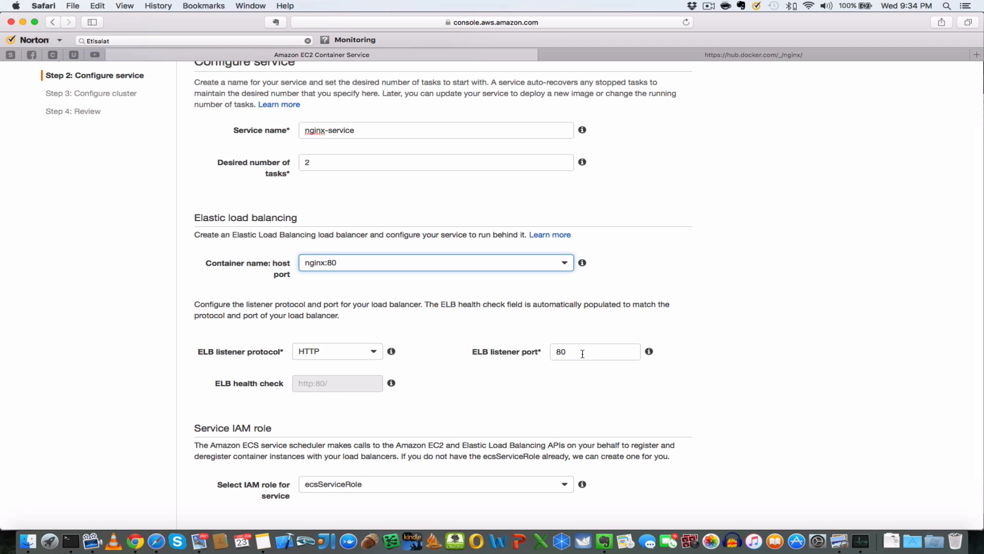
{"action": "scroll", "coordinate": [515, 395], "scroll_direction": "down", "scroll_amount": 3}
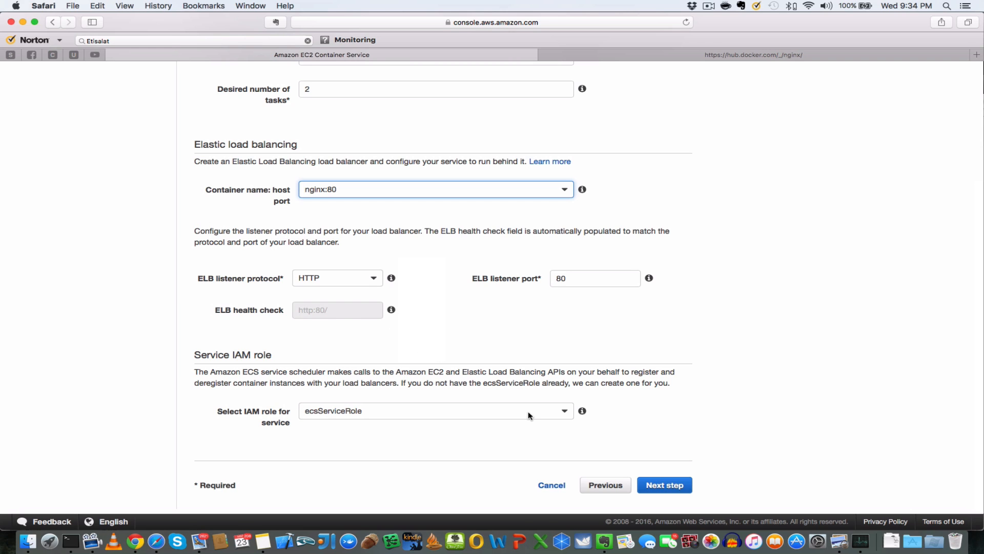
{"action": "left_click", "coordinate": [468, 412]}
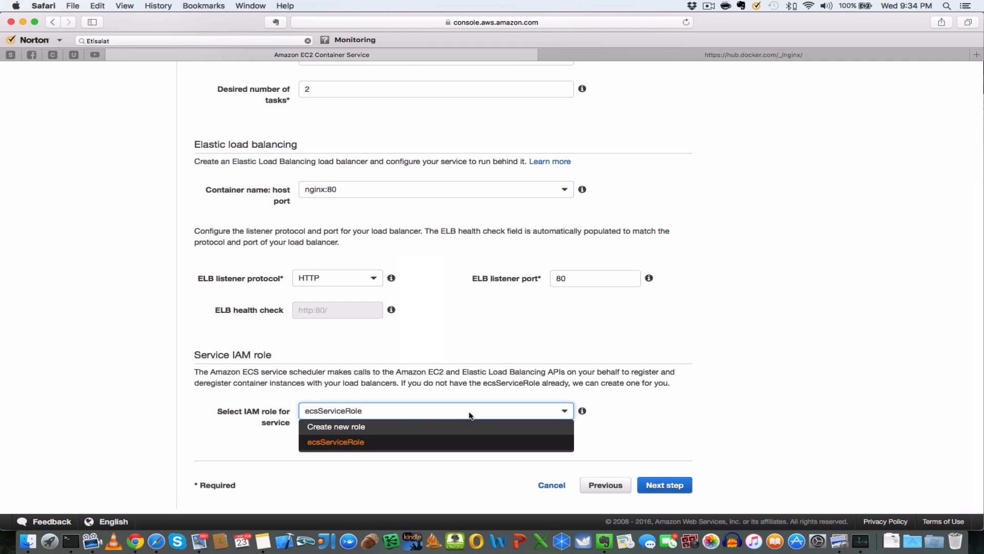
{"action": "left_click", "coordinate": [374, 428]}
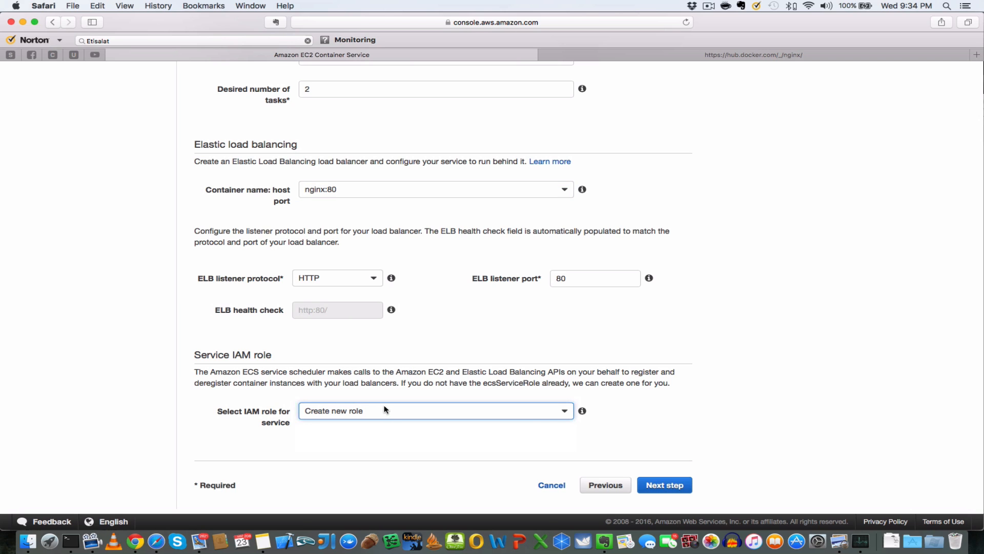
{"action": "mouse_move", "coordinate": [647, 414]}
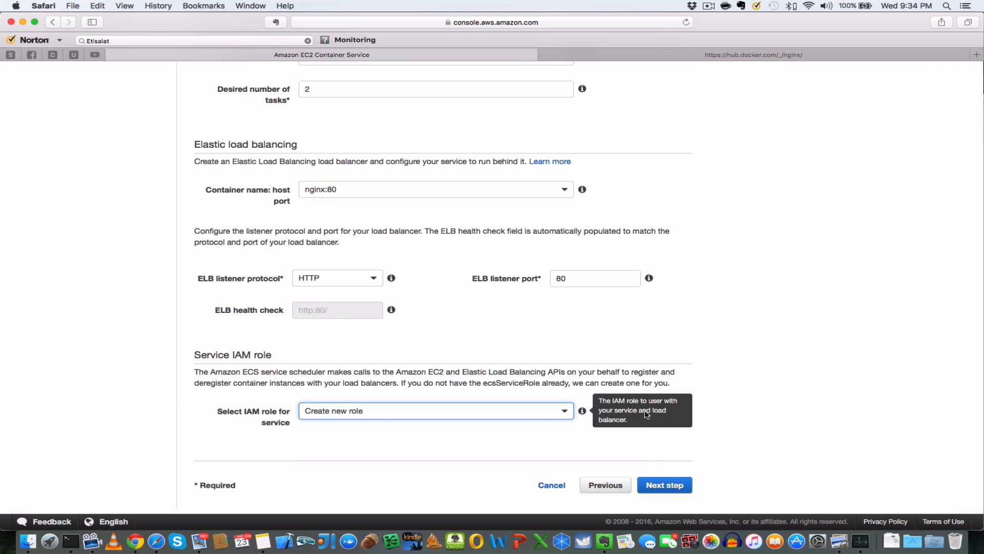
{"action": "left_click", "coordinate": [665, 485]}
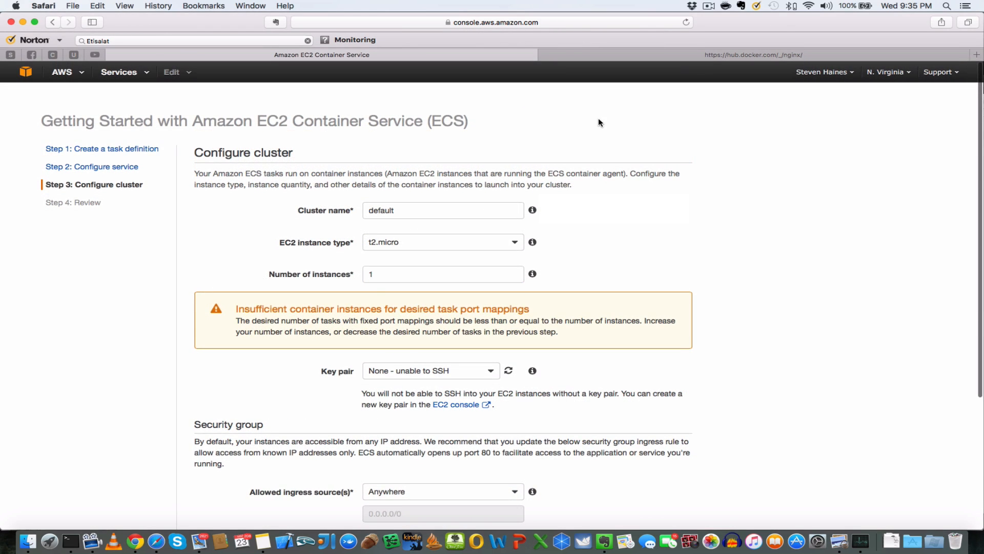
Name the cluster nginx-cluster and keep t2.micro as the EC2 instance type
{"action": "left_click", "coordinate": [381, 209]}
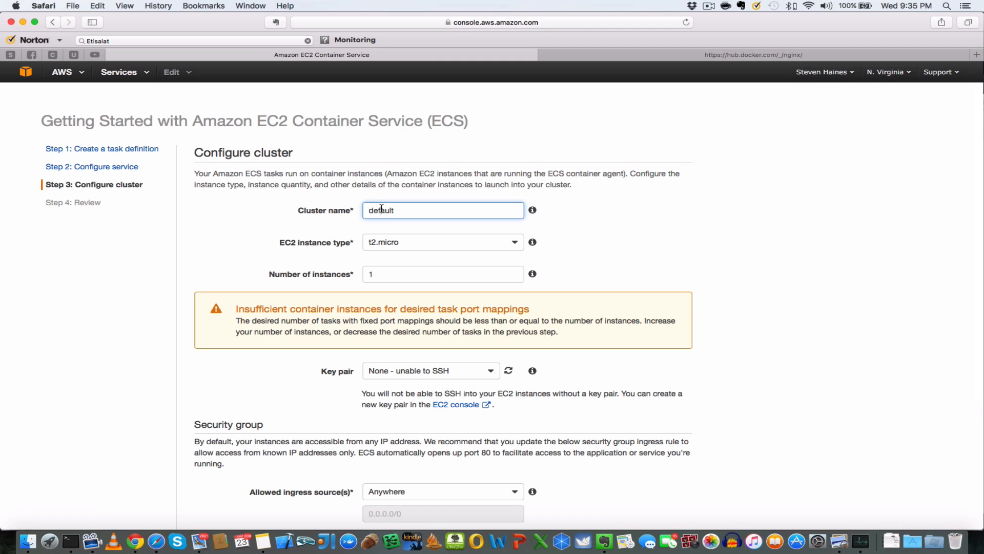
{"action": "double_click", "coordinate": [381, 209]}
{"action": "type", "text": "ngin"}
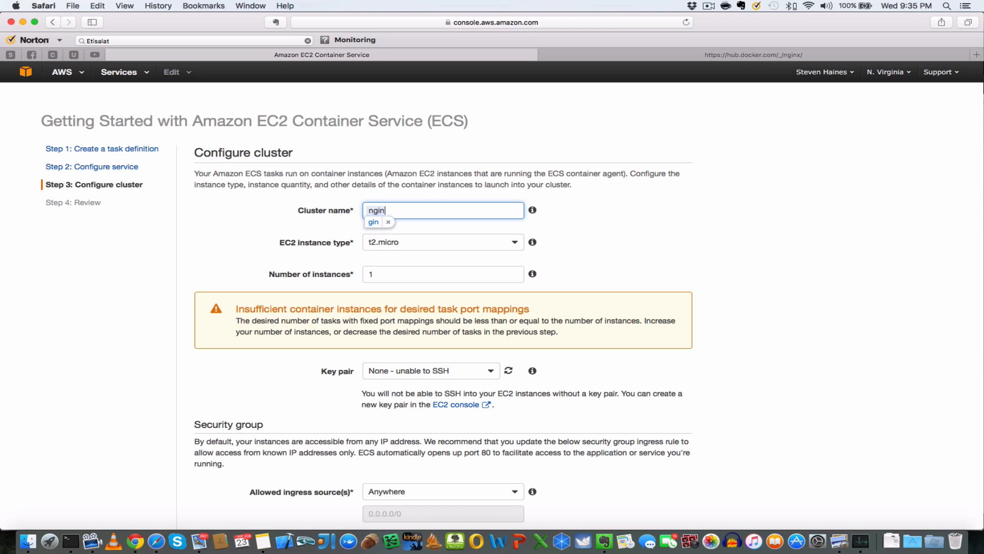
{"action": "type", "text": "x-cluster"}
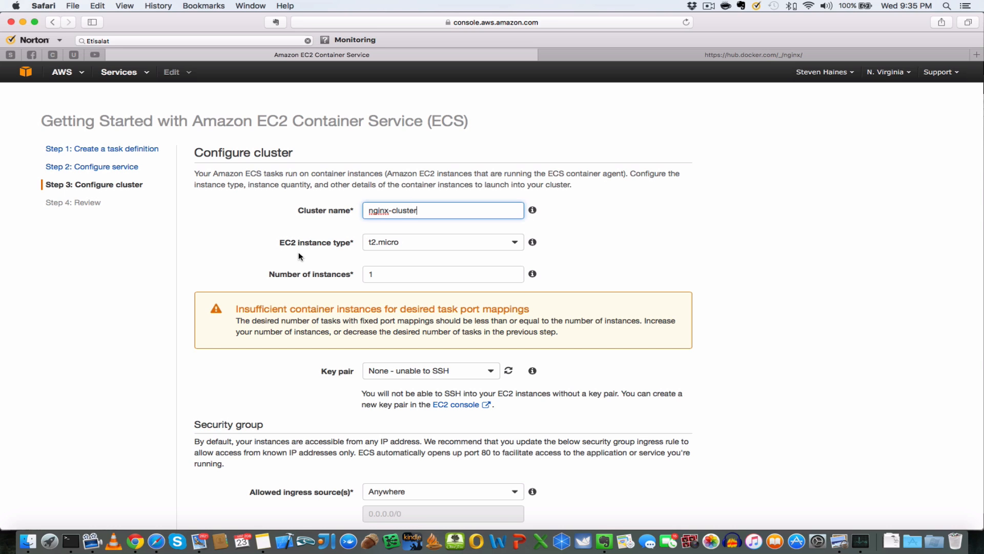
{"action": "left_click", "coordinate": [517, 243]}
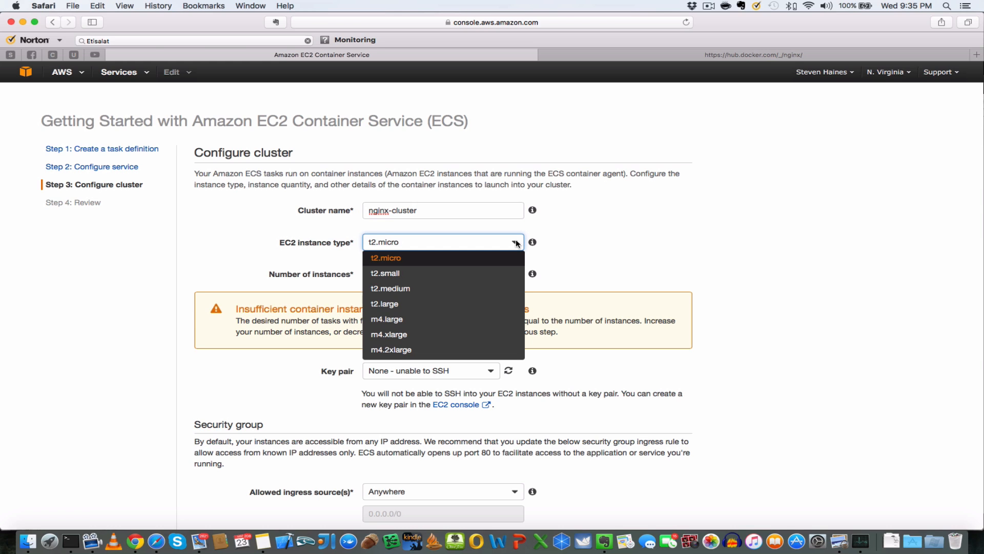
{"action": "left_click", "coordinate": [516, 243]}
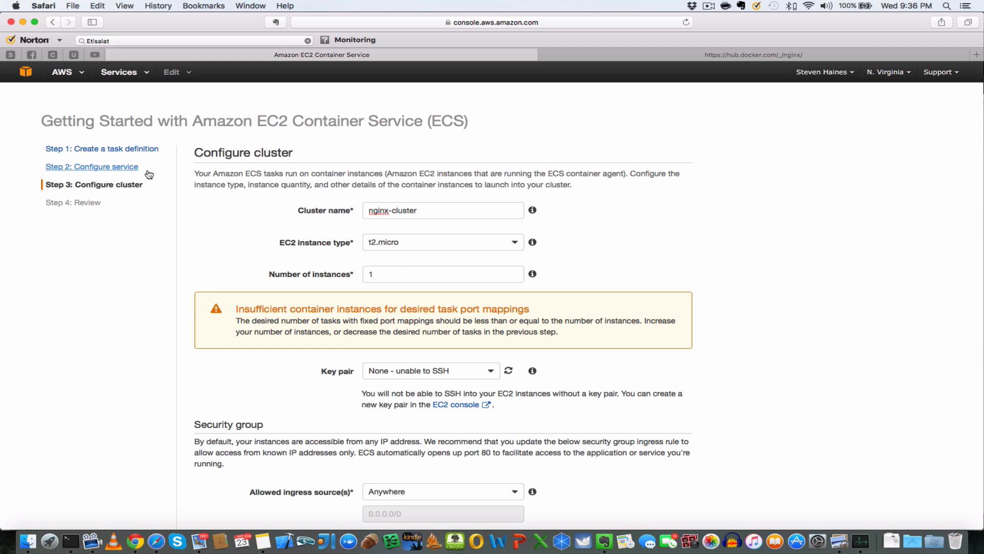
Set the cluster's number of instances to 3
{"action": "left_click", "coordinate": [390, 274]}
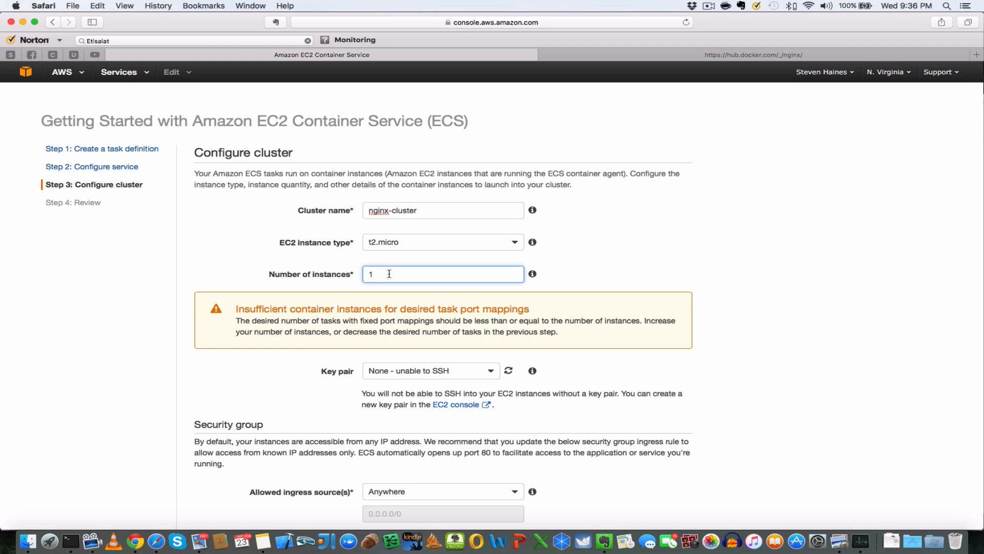
{"action": "key", "text": "BackSpace"}
{"action": "type", "text": "2"}
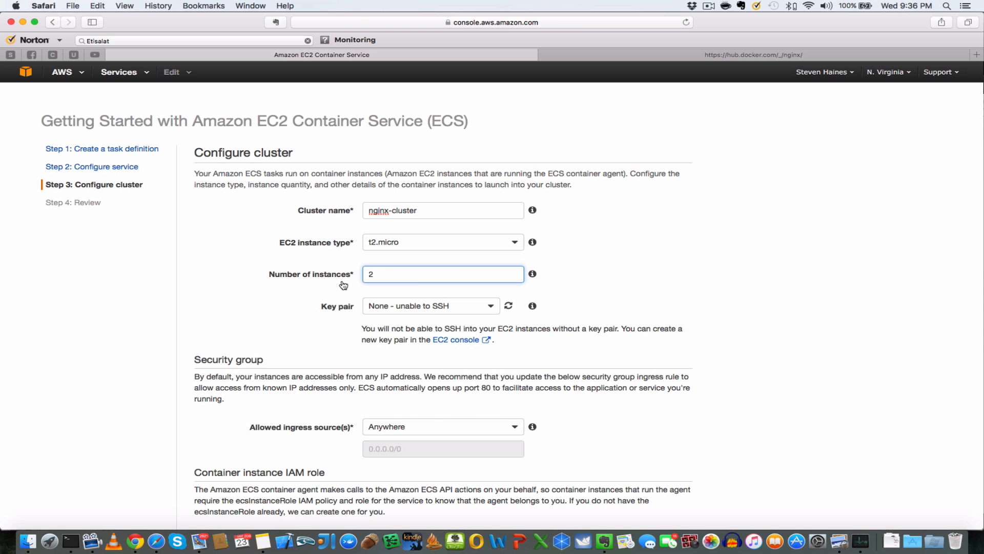
{"action": "key", "text": "BackSpace"}
{"action": "type", "text": "3"}
Choose to create a new container instance IAM role and proceed to the review of the configuration
{"action": "scroll", "coordinate": [605, 324], "scroll_direction": "down", "scroll_amount": 3}
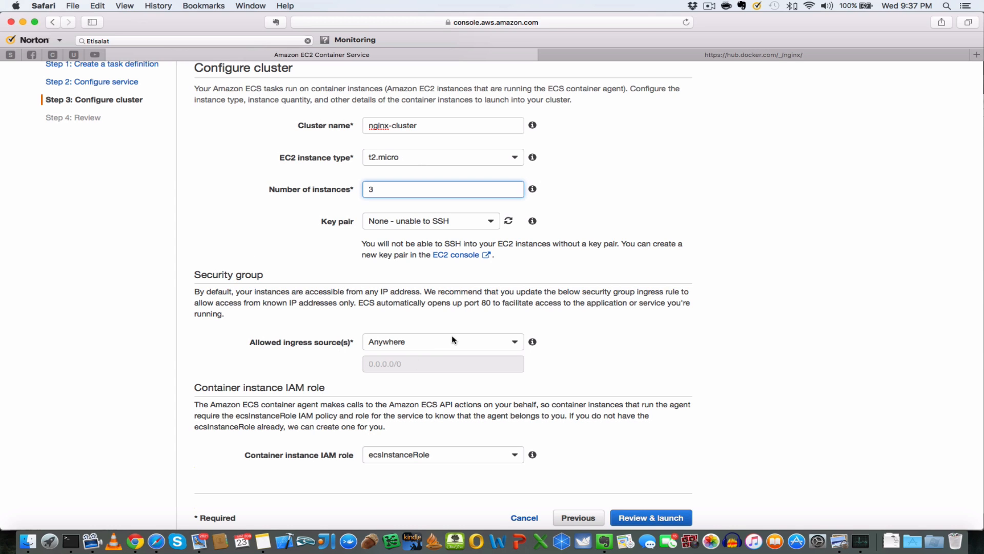
{"action": "mouse_move", "coordinate": [533, 342]}
{"action": "scroll", "coordinate": [628, 353], "scroll_direction": "down", "scroll_amount": 2}
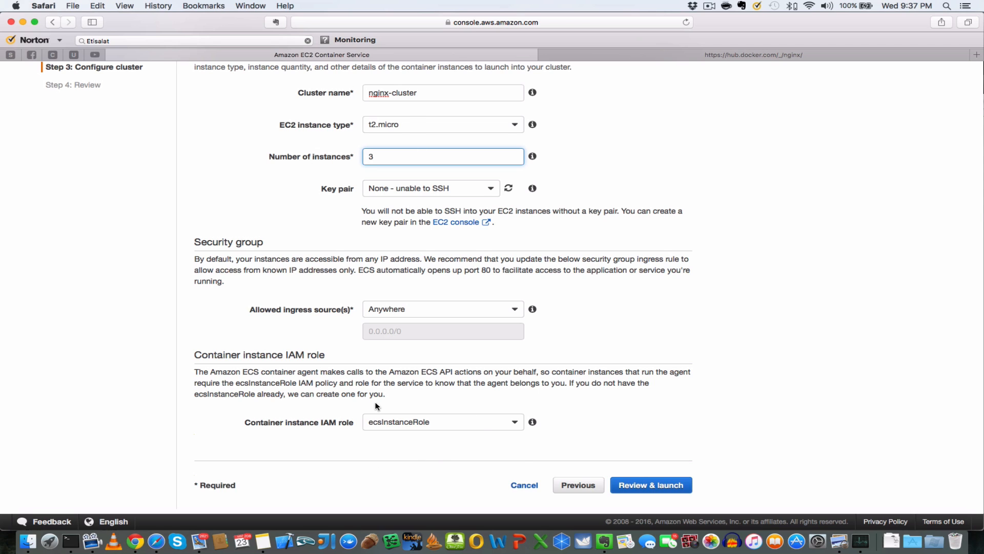
{"action": "left_click", "coordinate": [509, 421]}
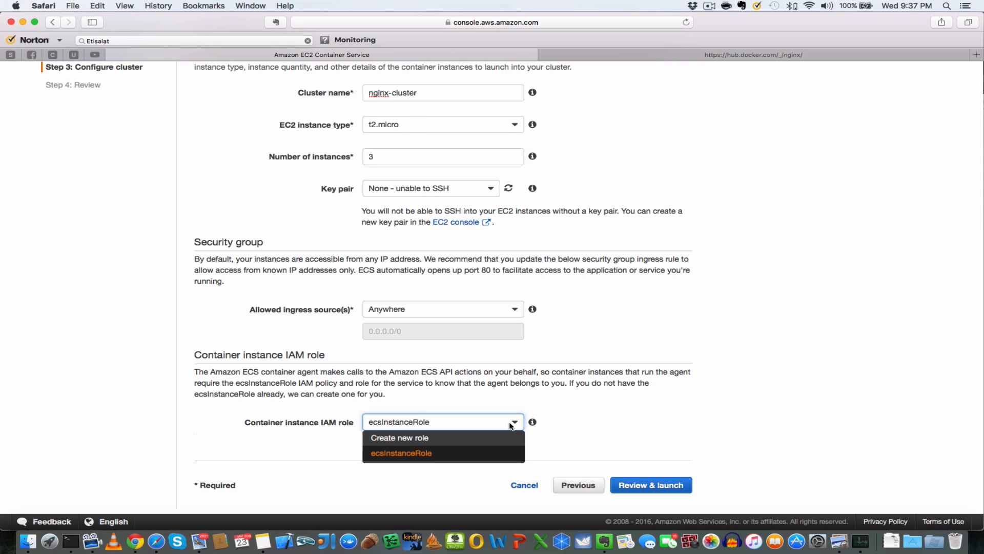
{"action": "left_click", "coordinate": [430, 440]}
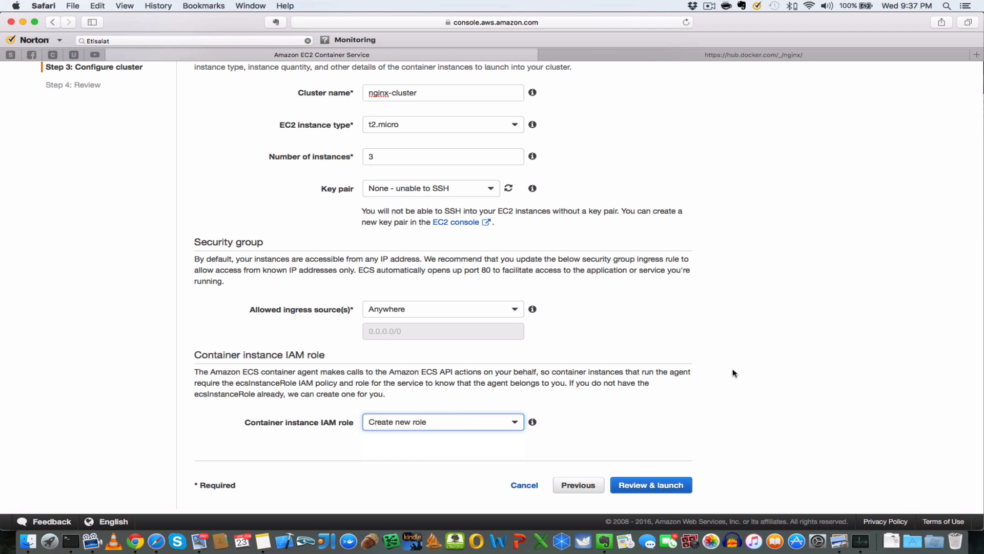
{"action": "left_click", "coordinate": [653, 485]}
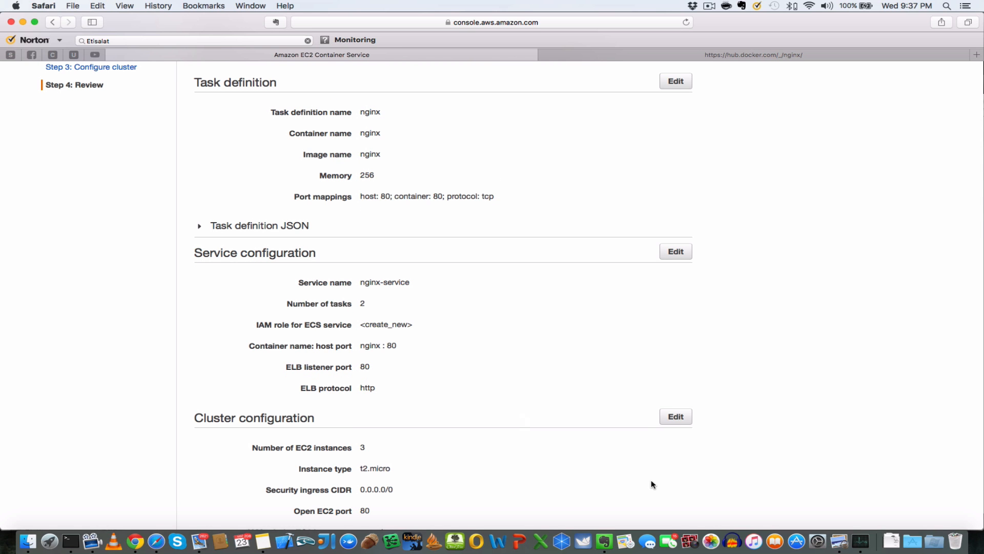
Check the task definition JSON and the service and cluster settings, and launch the instances and run the service
{"action": "scroll", "coordinate": [590, 302], "scroll_direction": "up", "scroll_amount": 3}
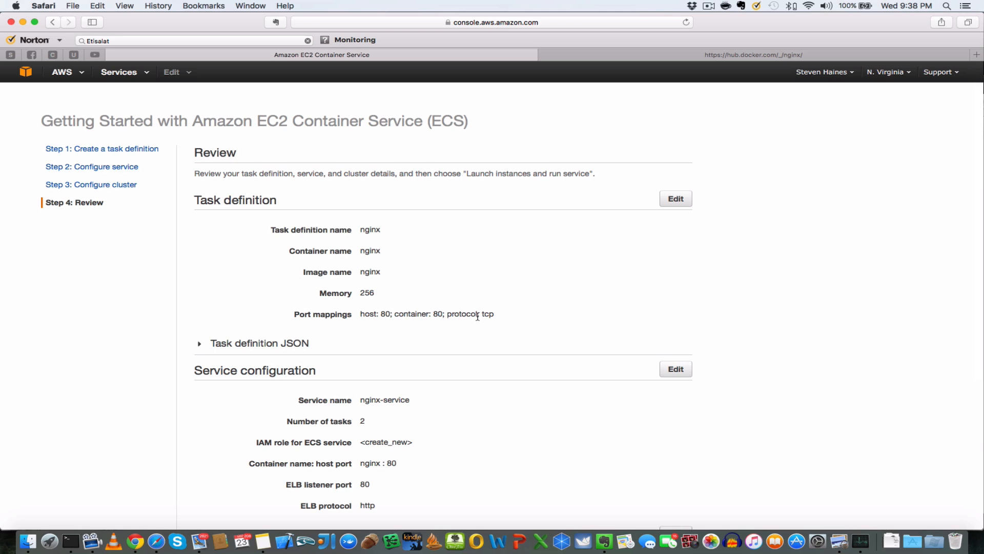
{"action": "left_click", "coordinate": [200, 345]}
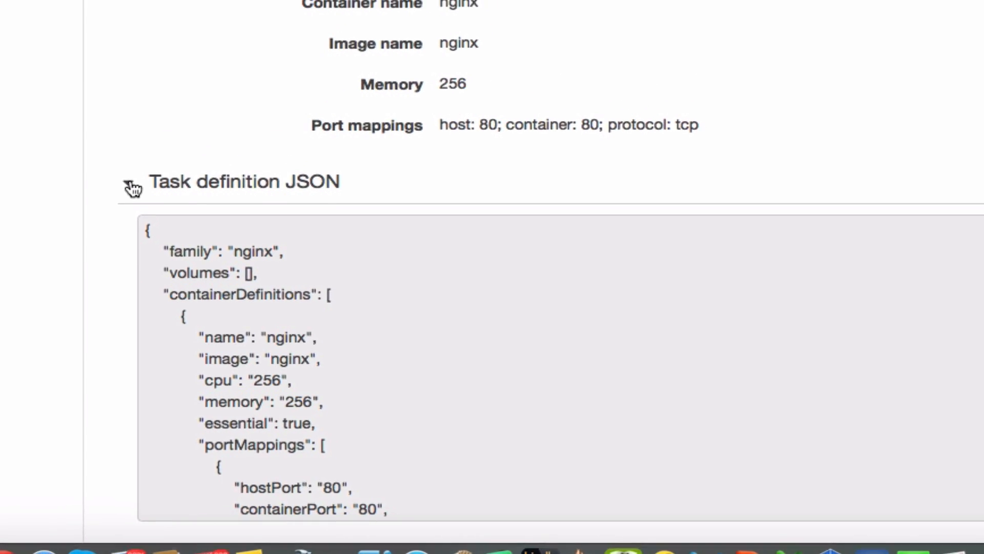
{"action": "left_click", "coordinate": [130, 185]}
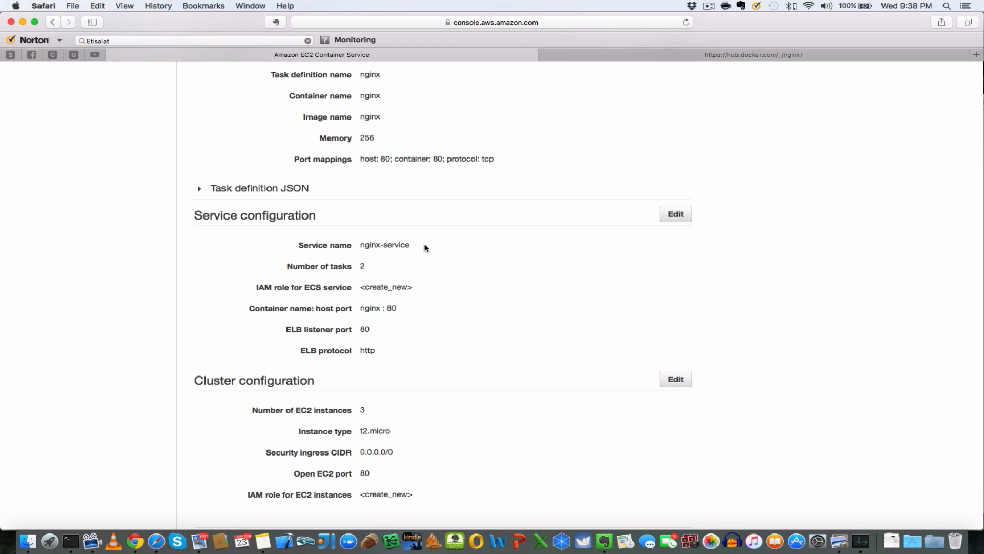
{"action": "scroll", "coordinate": [447, 202], "scroll_direction": "up", "scroll_amount": 3}
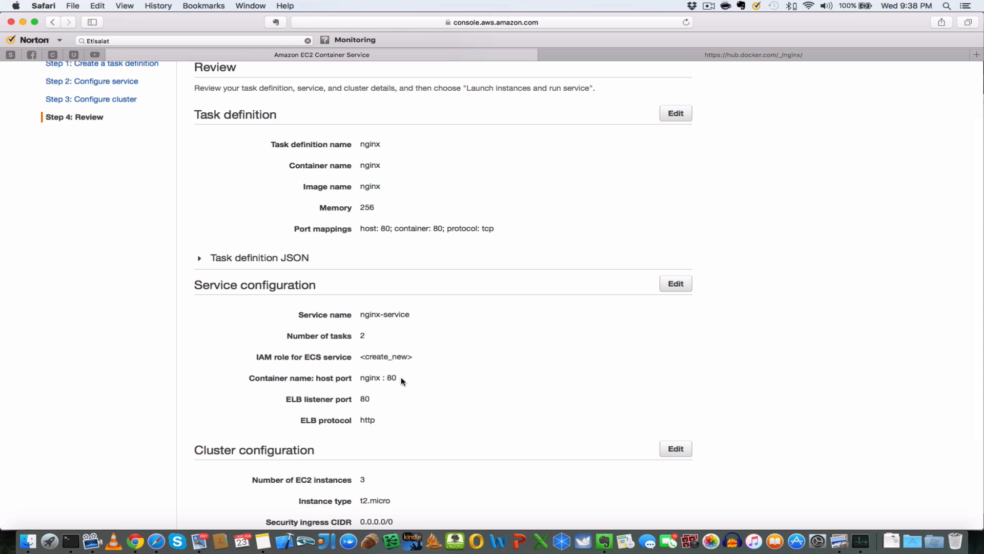
{"action": "scroll", "coordinate": [511, 408], "scroll_direction": "down", "scroll_amount": 2}
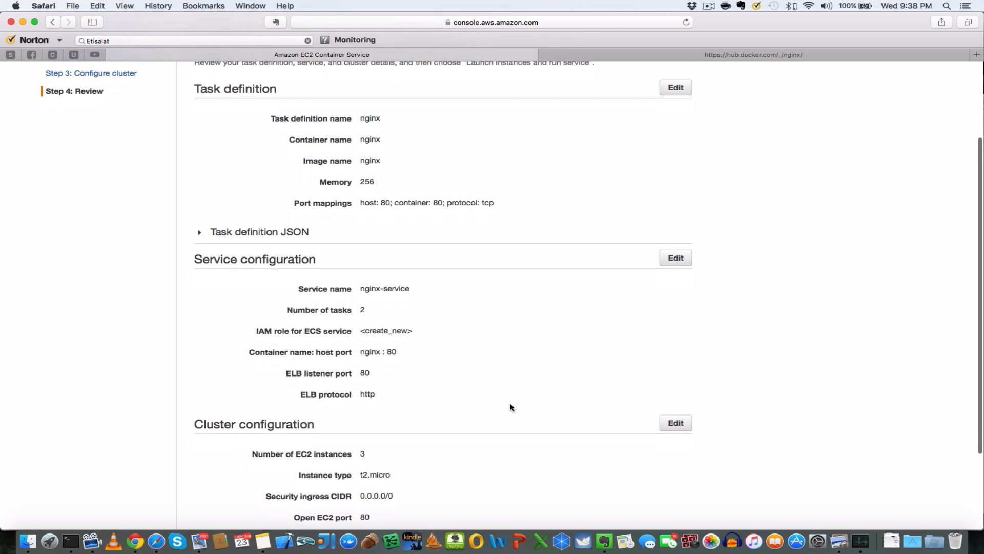
{"action": "scroll", "coordinate": [511, 407], "scroll_direction": "down", "scroll_amount": 4}
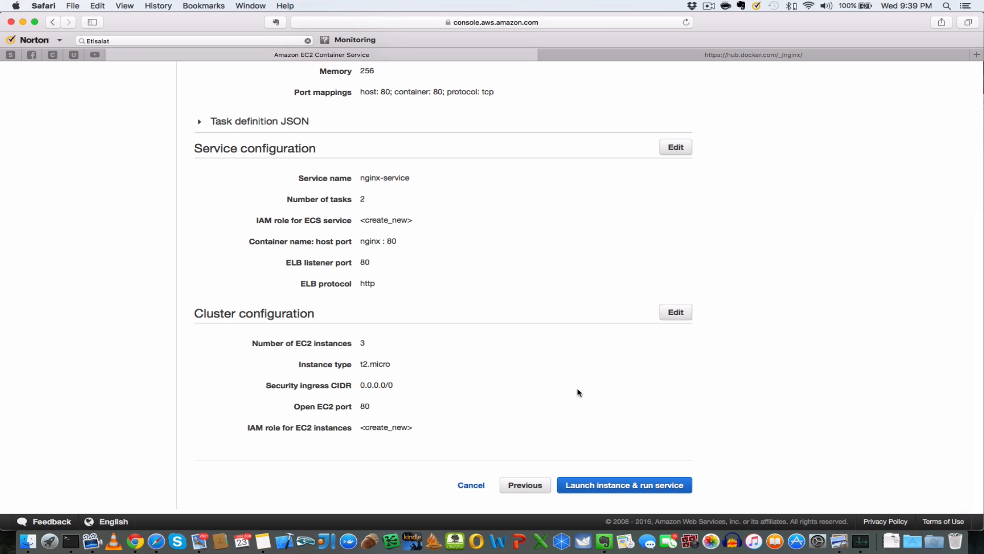
{"action": "left_click", "coordinate": [642, 486]}
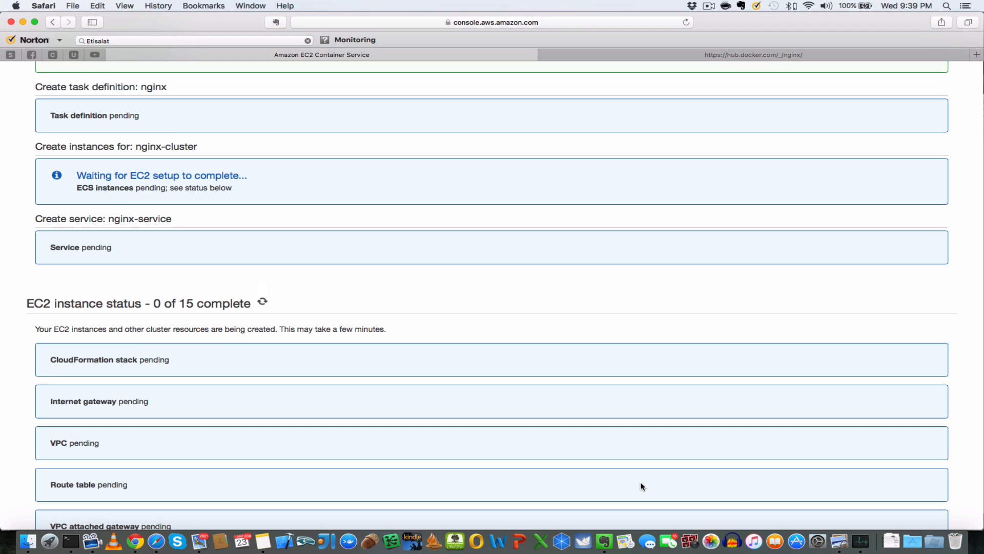
Examine the launch status of the ECS resources and of each EC2 resource down to the elastic load balancer
{"action": "scroll", "coordinate": [464, 330], "scroll_direction": "up", "scroll_amount": 10}
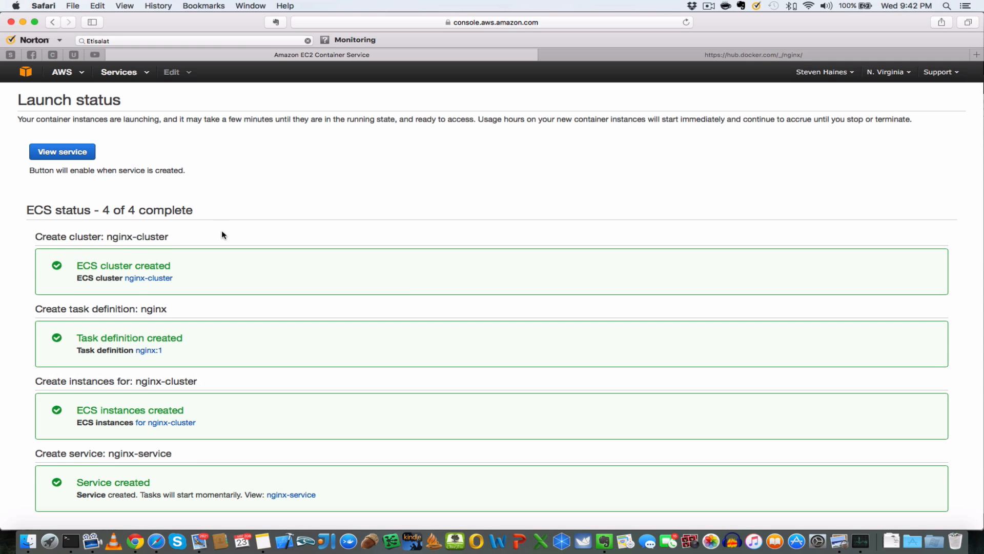
{"action": "scroll", "coordinate": [222, 233], "scroll_direction": "down", "scroll_amount": 3}
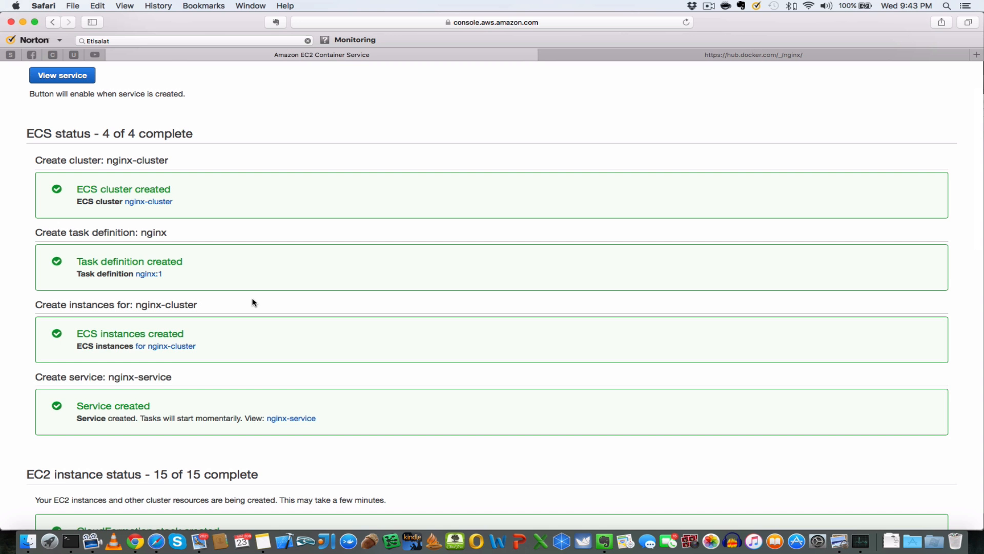
{"action": "scroll", "coordinate": [251, 385], "scroll_direction": "down", "scroll_amount": 5}
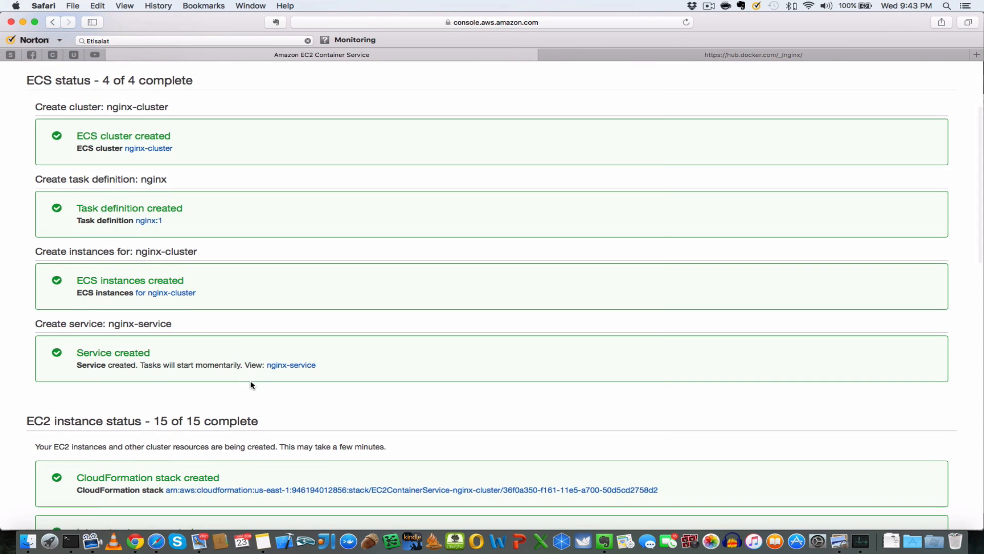
{"action": "scroll", "coordinate": [251, 384], "scroll_direction": "down", "scroll_amount": 5}
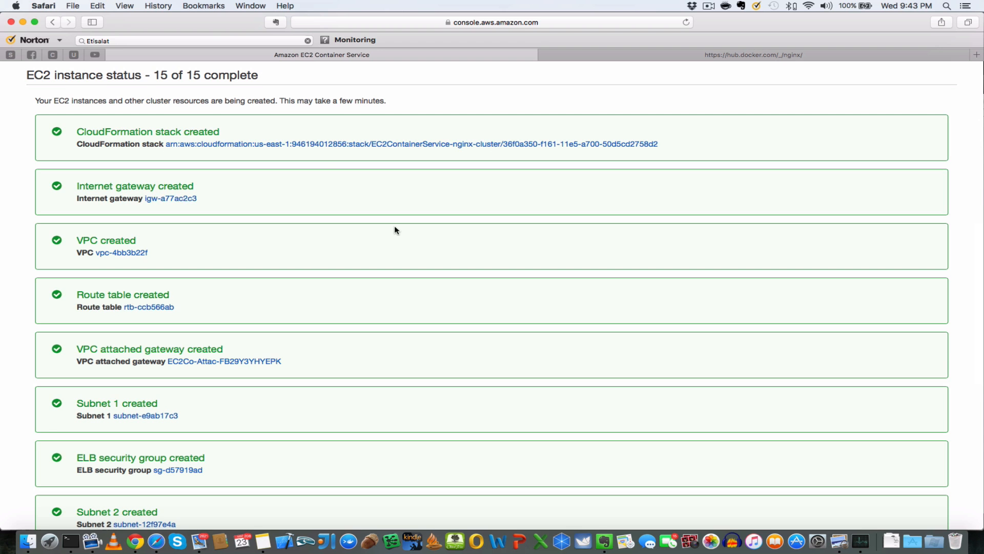
{"action": "scroll", "coordinate": [396, 230], "scroll_direction": "down", "scroll_amount": 3}
{"action": "scroll", "coordinate": [395, 230], "scroll_direction": "down", "scroll_amount": 1}
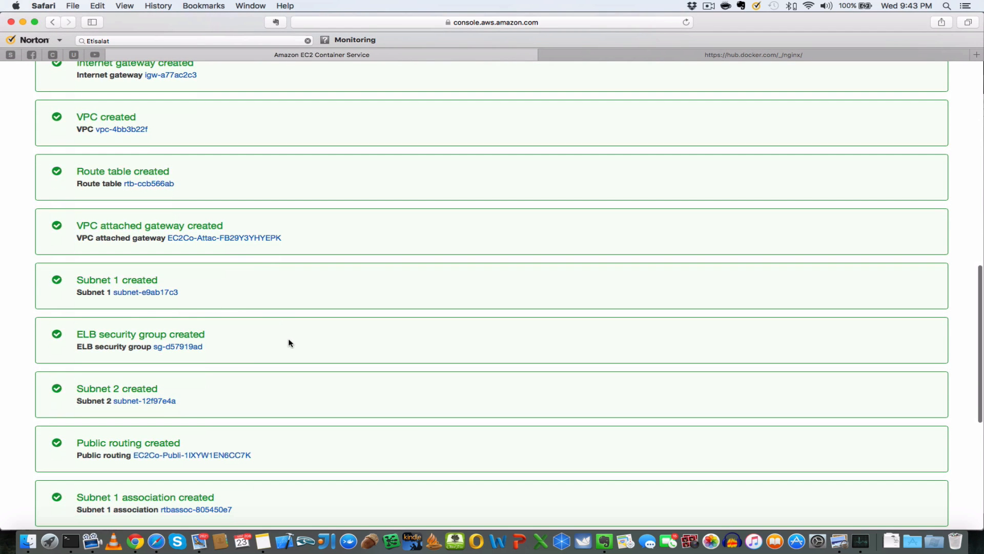
{"action": "scroll", "coordinate": [365, 326], "scroll_direction": "down", "scroll_amount": 3}
{"action": "scroll", "coordinate": [366, 327], "scroll_direction": "down", "scroll_amount": 1}
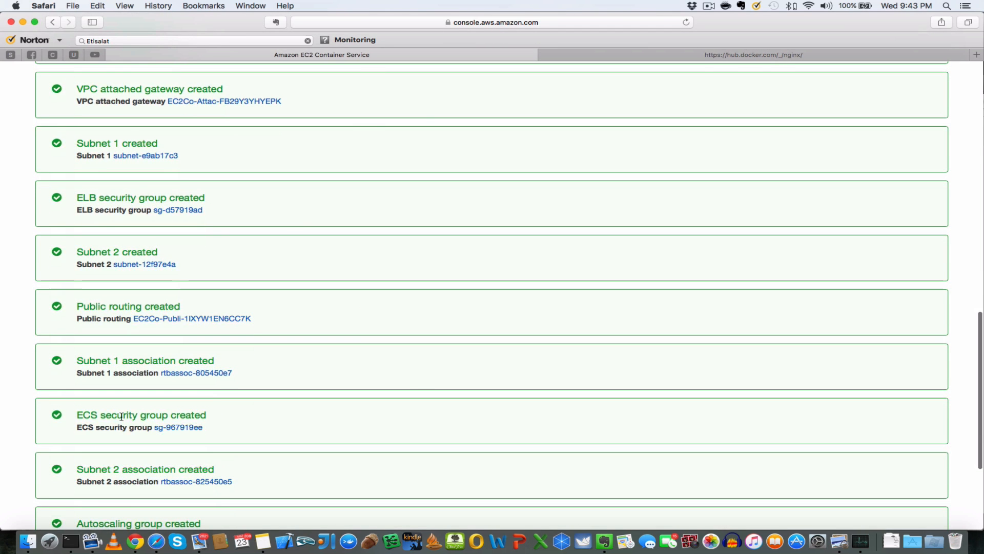
{"action": "scroll", "coordinate": [423, 381], "scroll_direction": "down", "scroll_amount": 4}
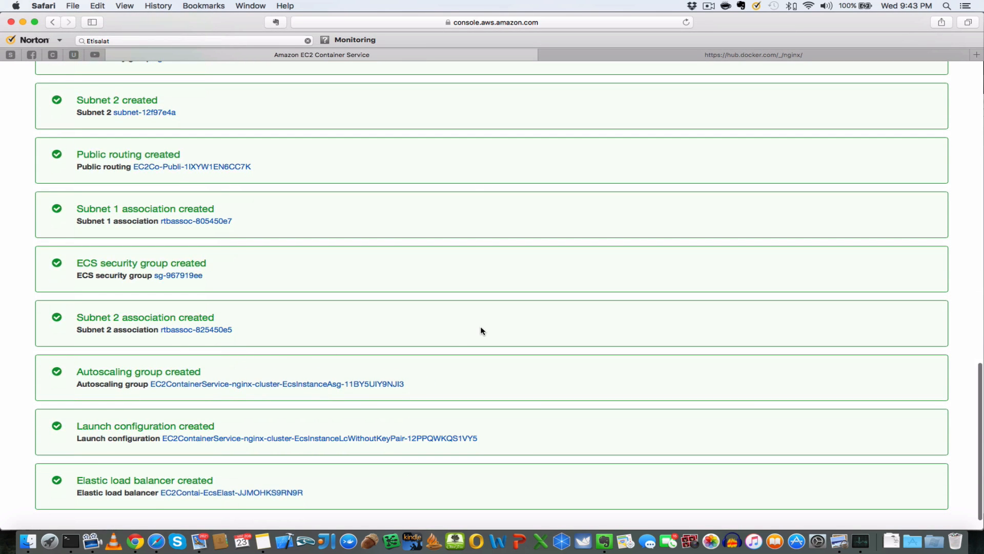
{"action": "scroll", "coordinate": [359, 312], "scroll_direction": "down", "scroll_amount": 1}
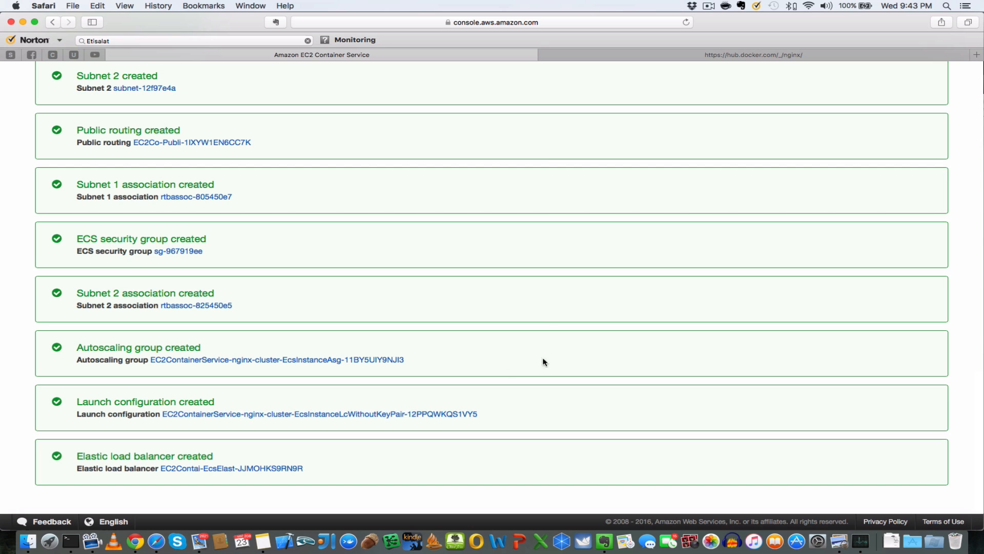
Open the details of the launched nginx service from the launch status page
{"action": "scroll", "coordinate": [581, 315], "scroll_direction": "up", "scroll_amount": 10}
{"action": "scroll", "coordinate": [581, 316], "scroll_direction": "up", "scroll_amount": 3}
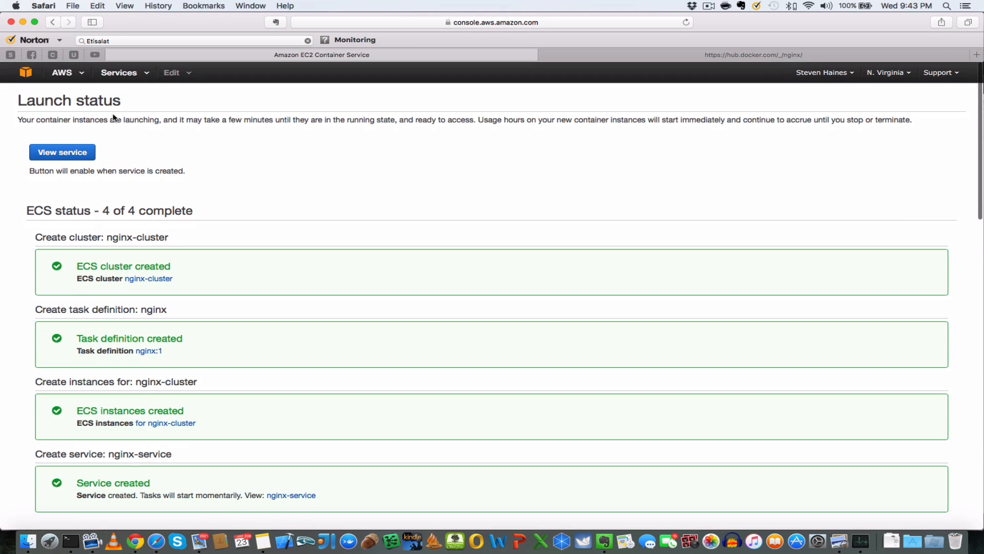
{"action": "left_click", "coordinate": [77, 154]}
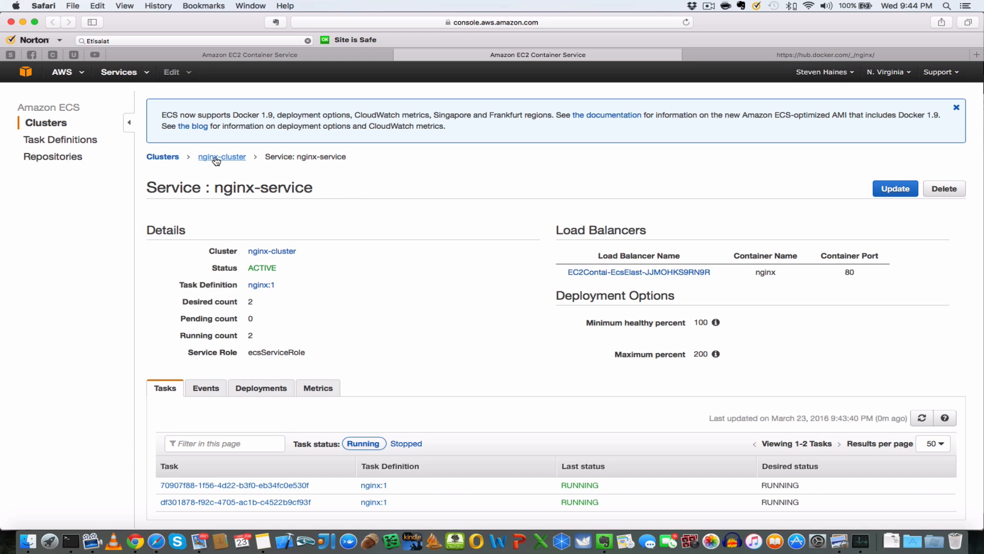
Look through the task definitions list and the clusters overview, and open nginx-service from nginx-cluster to check its running tasks
{"action": "scroll", "coordinate": [408, 178], "scroll_direction": "down", "scroll_amount": 1}
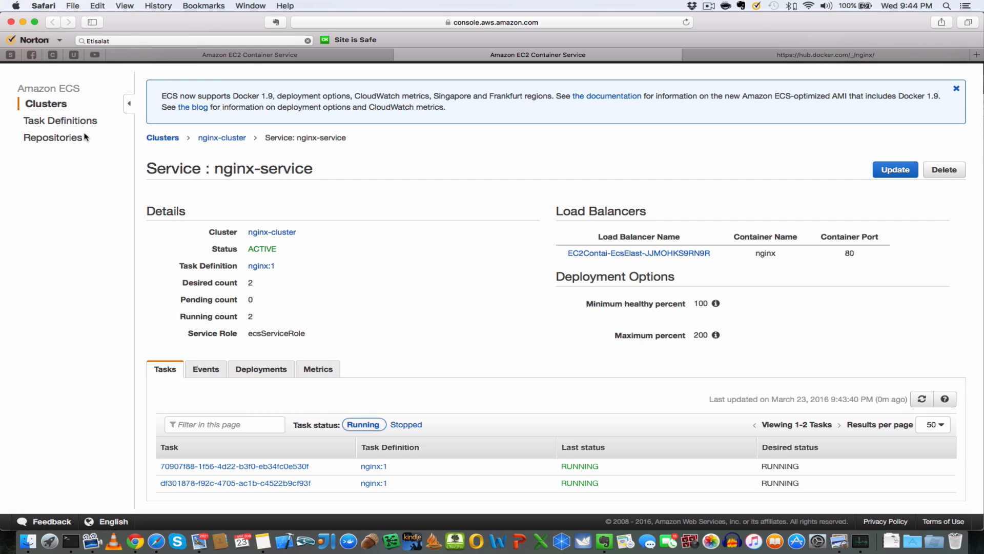
{"action": "left_click", "coordinate": [73, 122]}
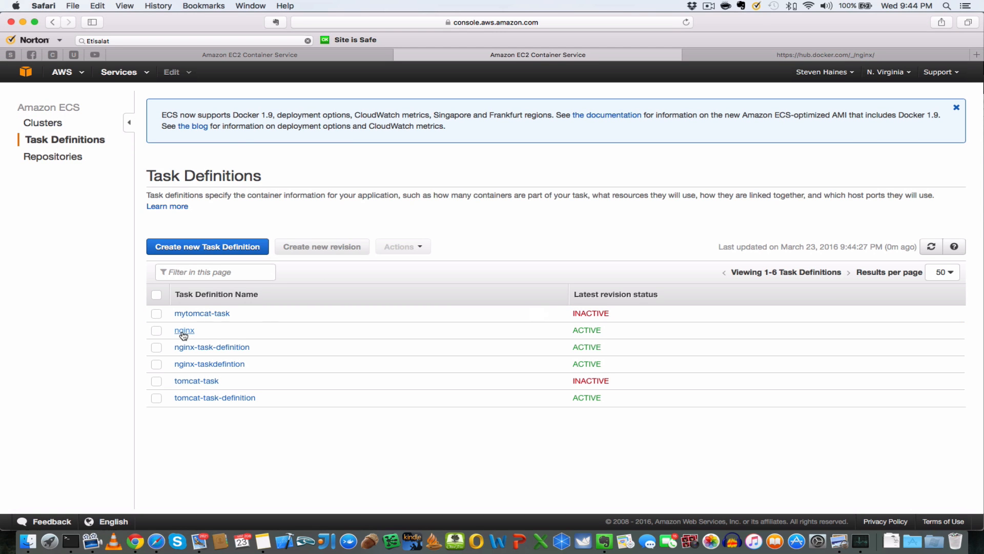
{"action": "left_click", "coordinate": [56, 124]}
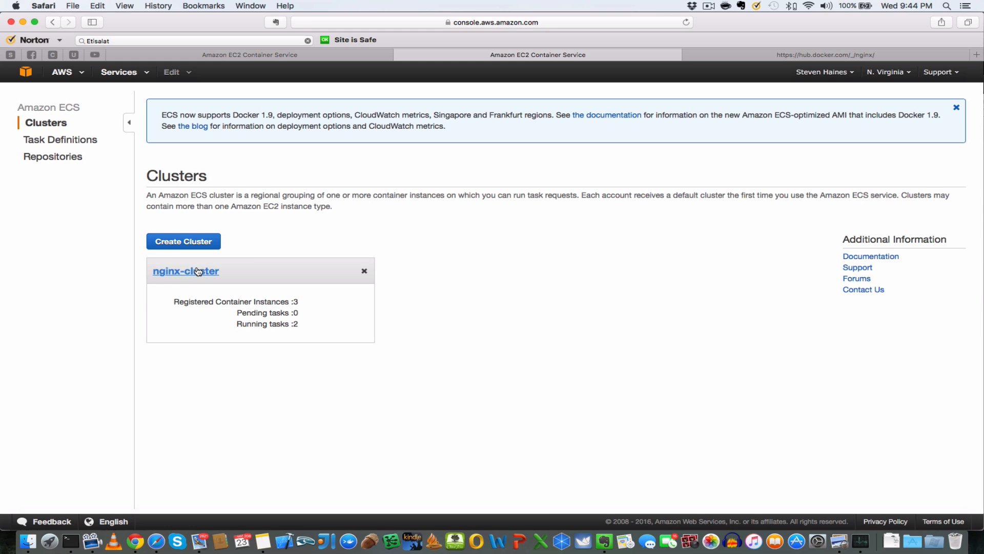
{"action": "left_click", "coordinate": [186, 270]}
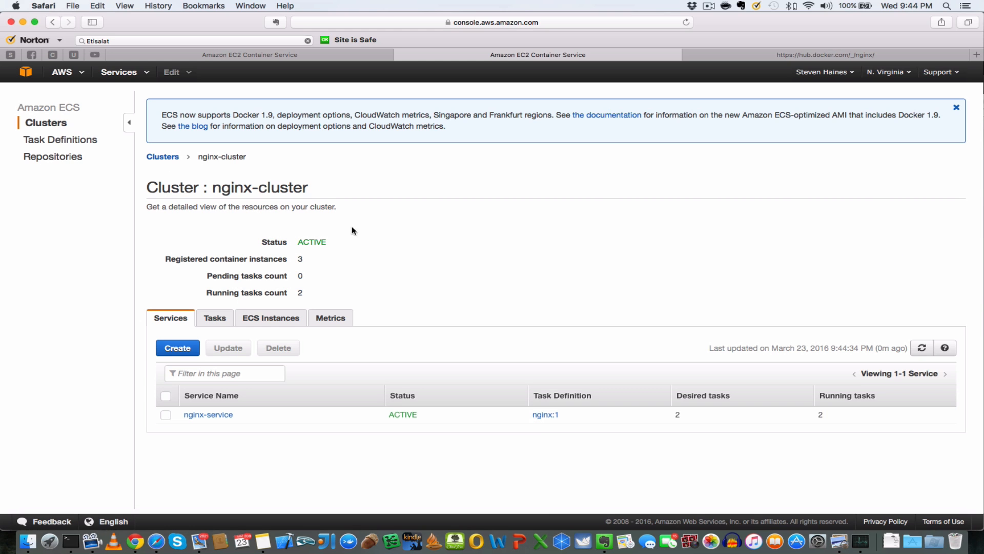
{"action": "left_click", "coordinate": [211, 415]}
{"action": "scroll", "coordinate": [432, 274], "scroll_direction": "down", "scroll_amount": 2}
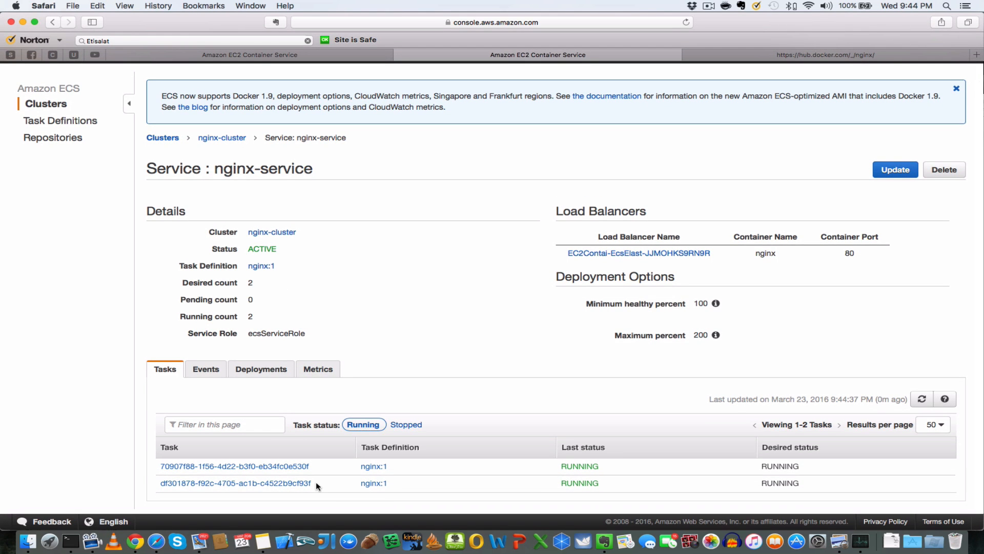
Open the nginx service's load balancer in a separate tab and load its DNS name in a new browser tab
{"action": "left_click", "coordinate": [645, 255], "text": "super"}
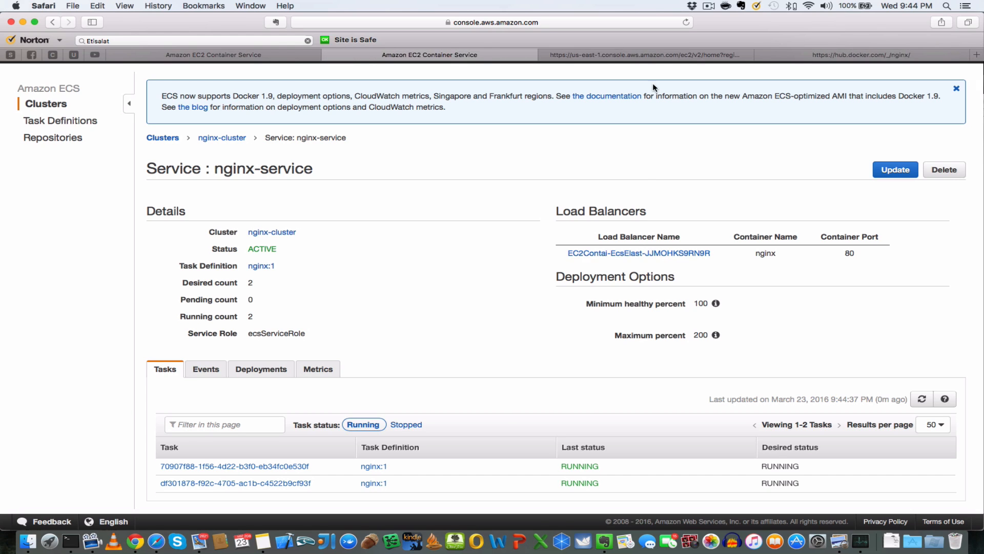
{"action": "left_click", "coordinate": [653, 53]}
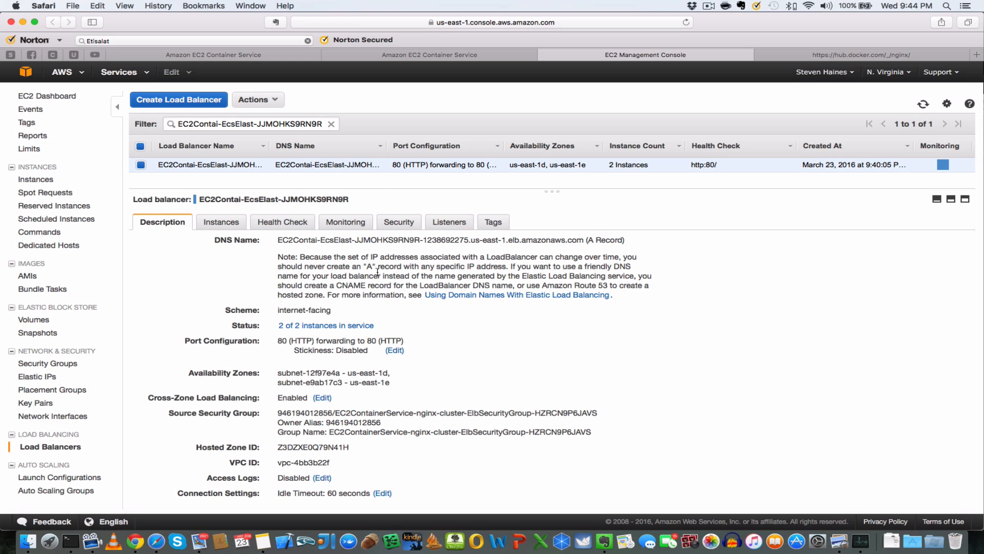
{"action": "left_click_drag", "start_coordinate": [278, 240], "coordinate": [582, 239]}
{"action": "key", "text": "cmd+c"}
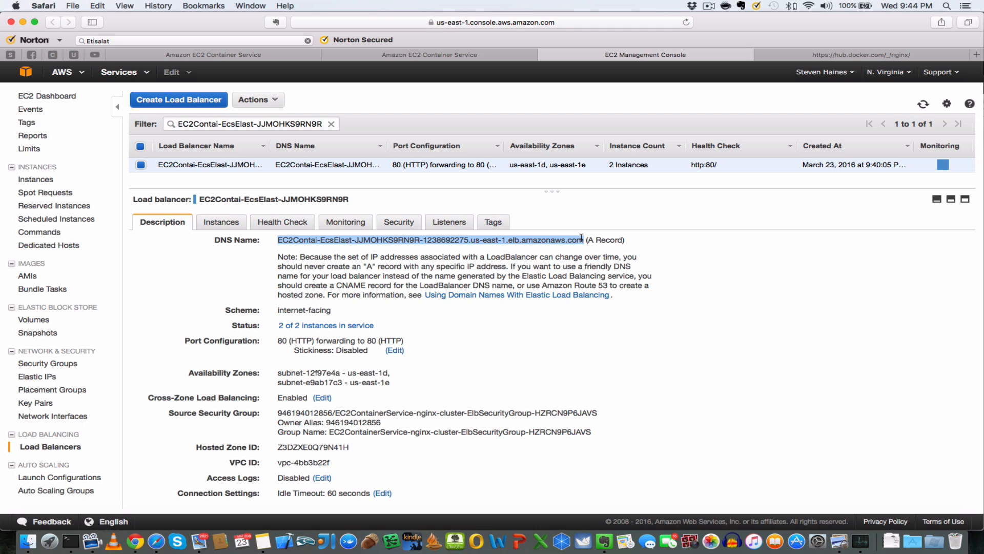
{"action": "key", "text": "cmd+t"}
{"action": "key", "text": "cmd+v"}
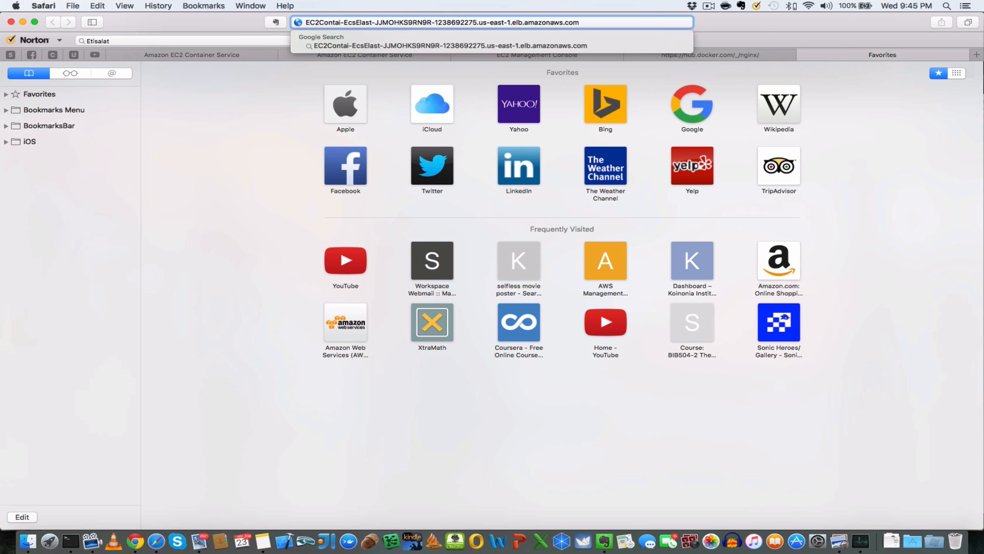
{"action": "key", "text": "Return"}
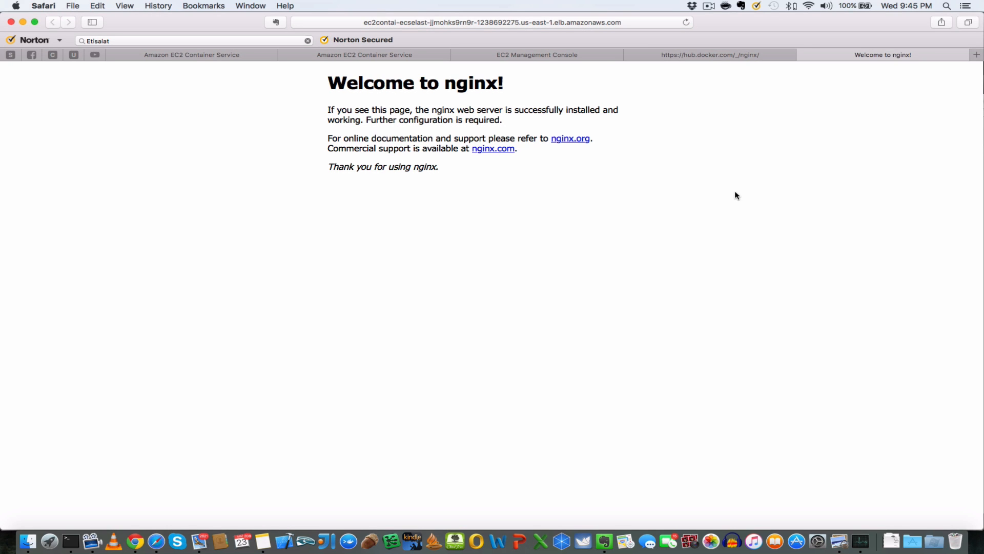
Return to the ECS service page and view the ECS instances registered in nginx-cluster
{"action": "left_click", "coordinate": [390, 56]}
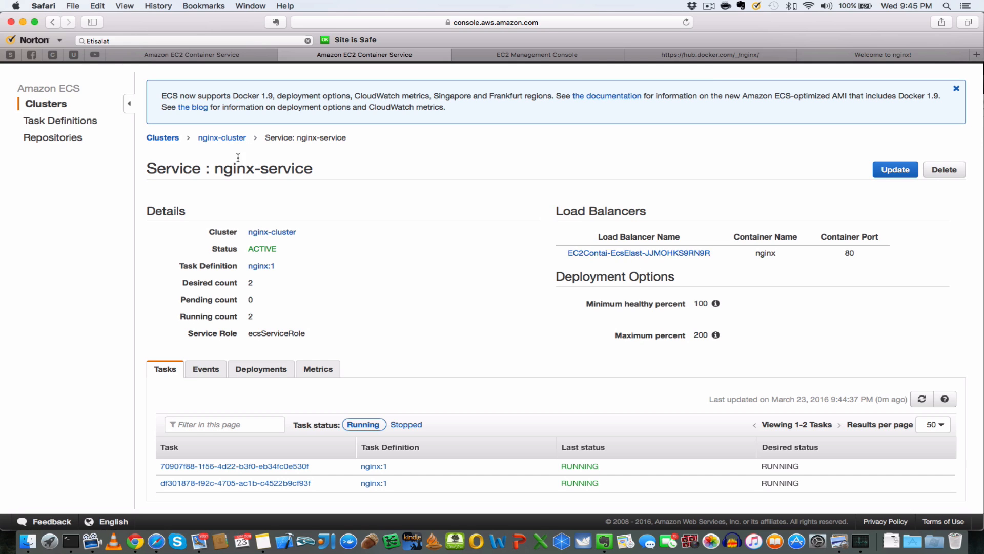
{"action": "left_click", "coordinate": [227, 139]}
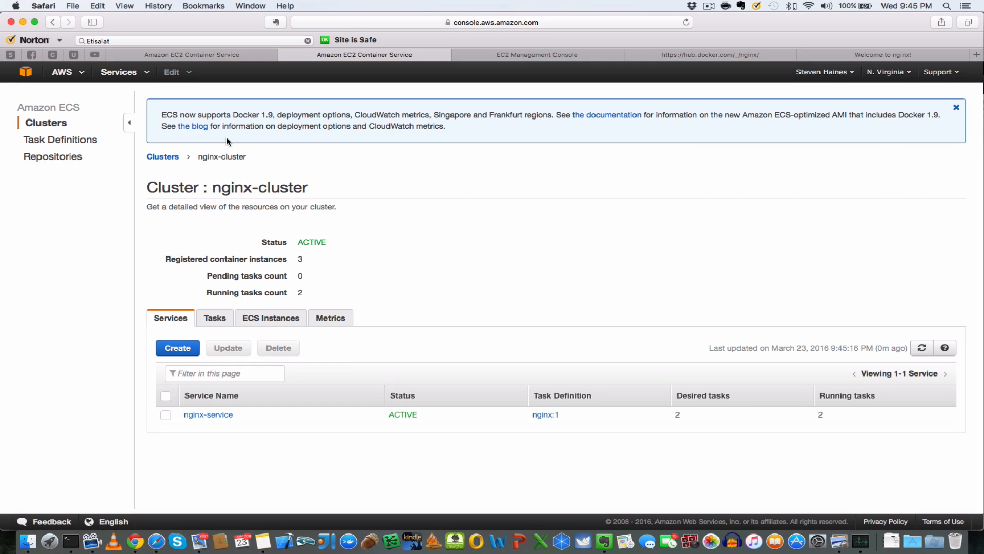
{"action": "left_click", "coordinate": [287, 320]}
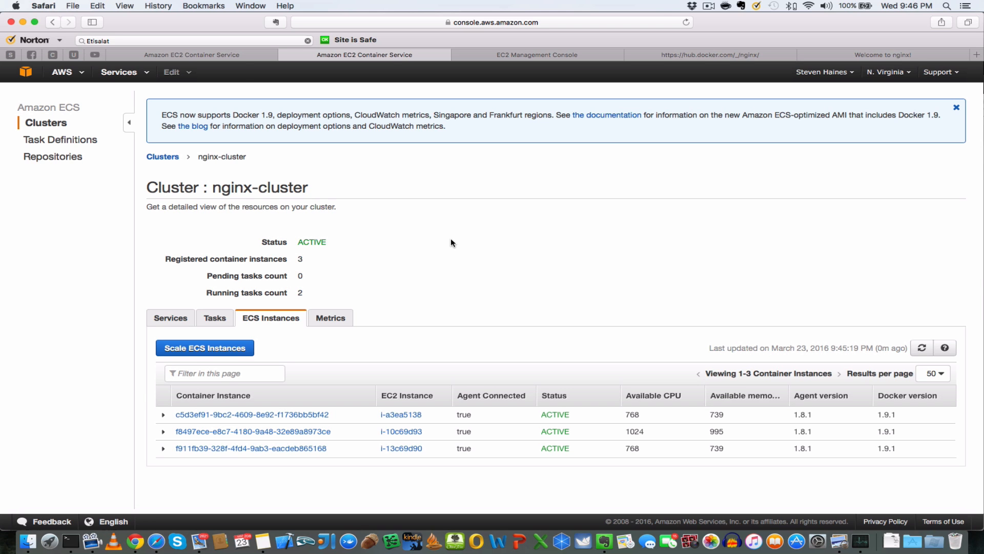
View the EC2 instances list and inspect the details of ECS instance i-10c69d93
{"action": "left_click", "coordinate": [20, 73]}
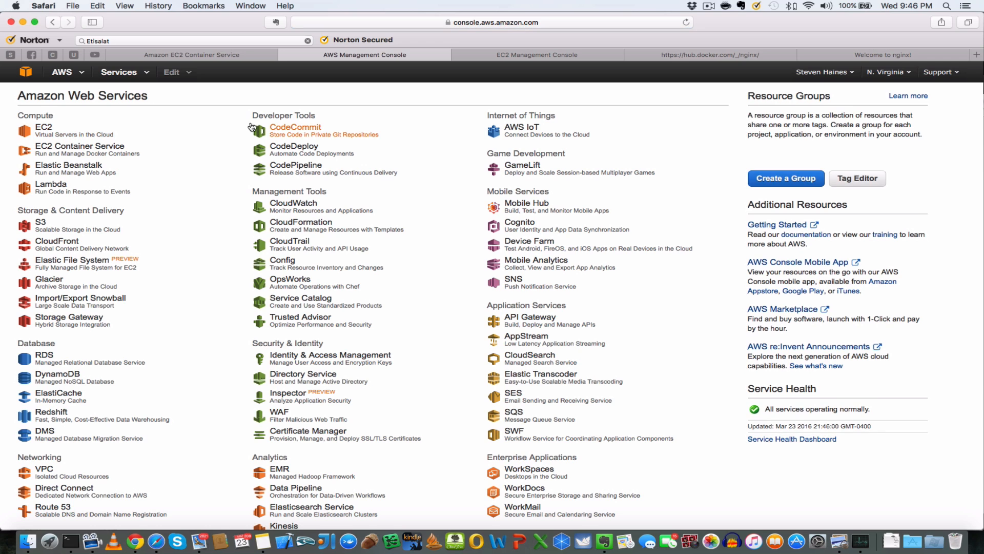
{"action": "left_click", "coordinate": [42, 126]}
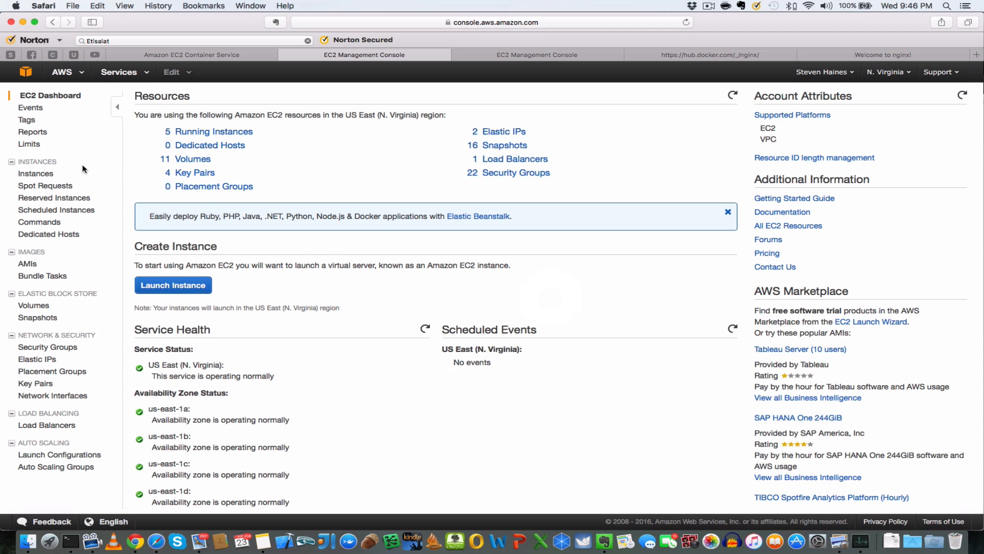
{"action": "left_click", "coordinate": [36, 175]}
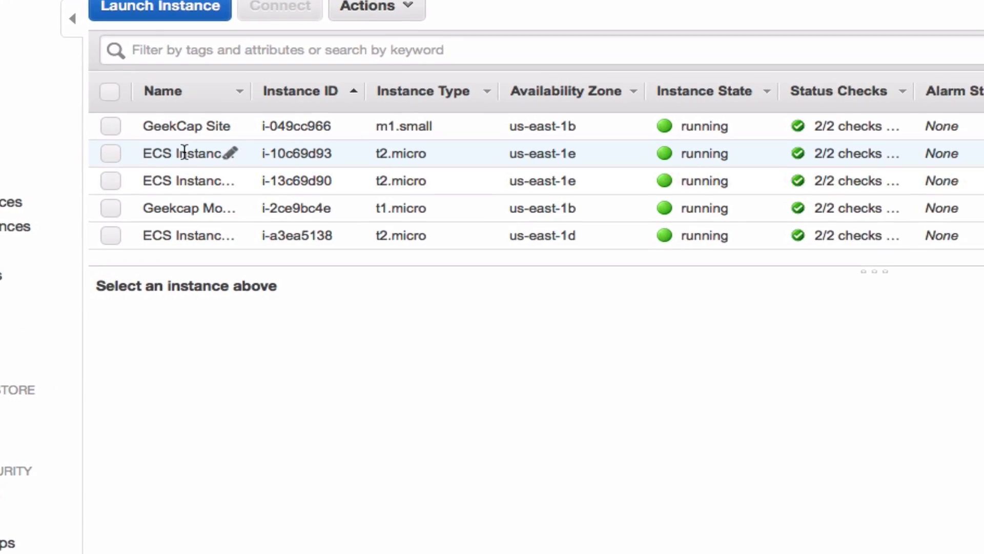
{"action": "left_click", "coordinate": [190, 145]}
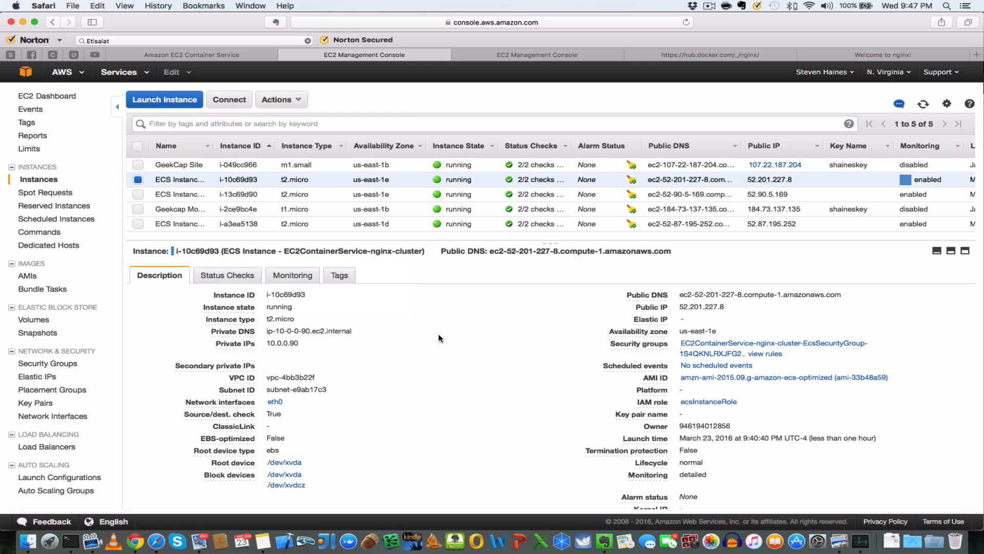
Examine the instances in the nginx cluster's auto scaling group and the instances attached to its load balancer
{"action": "left_click", "coordinate": [43, 491]}
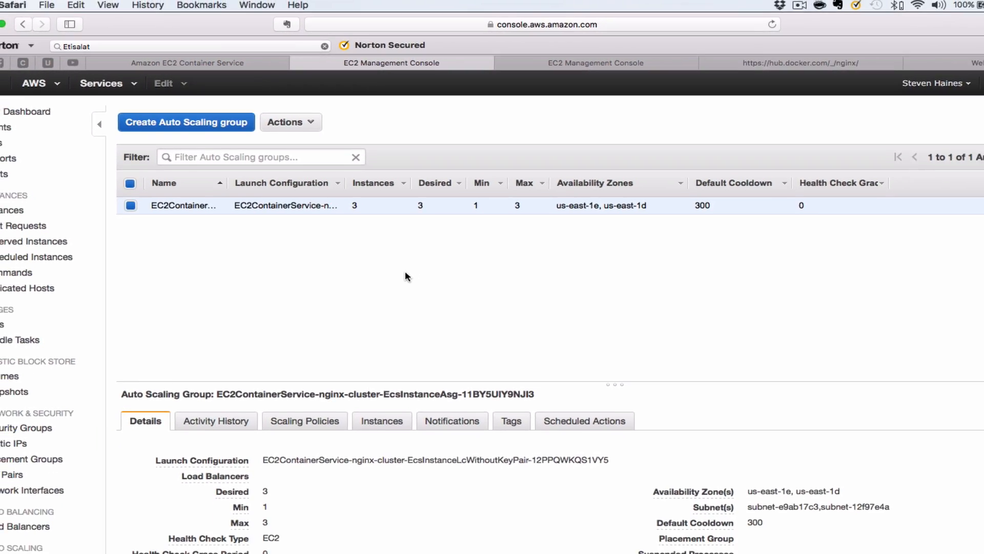
{"action": "left_click", "coordinate": [380, 420]}
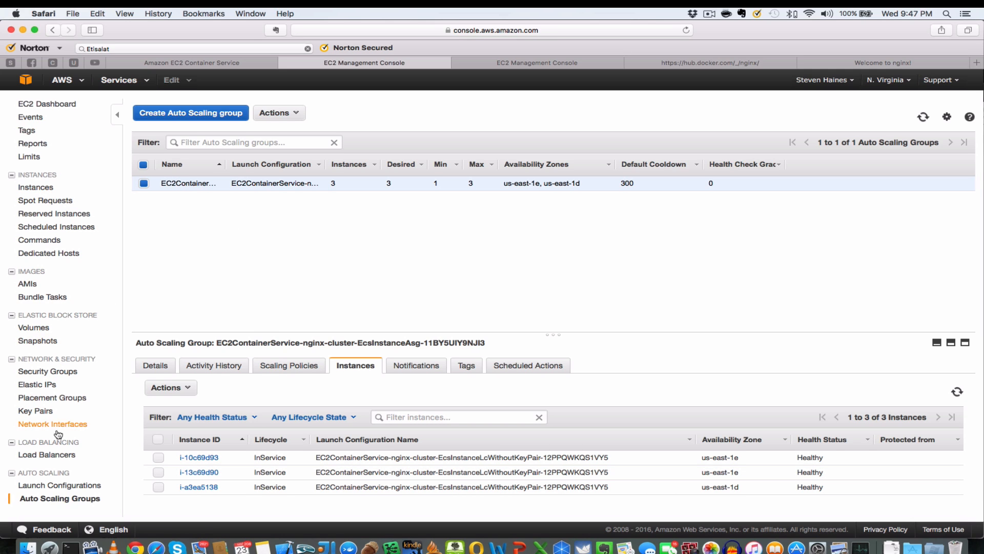
{"action": "left_click", "coordinate": [49, 456]}
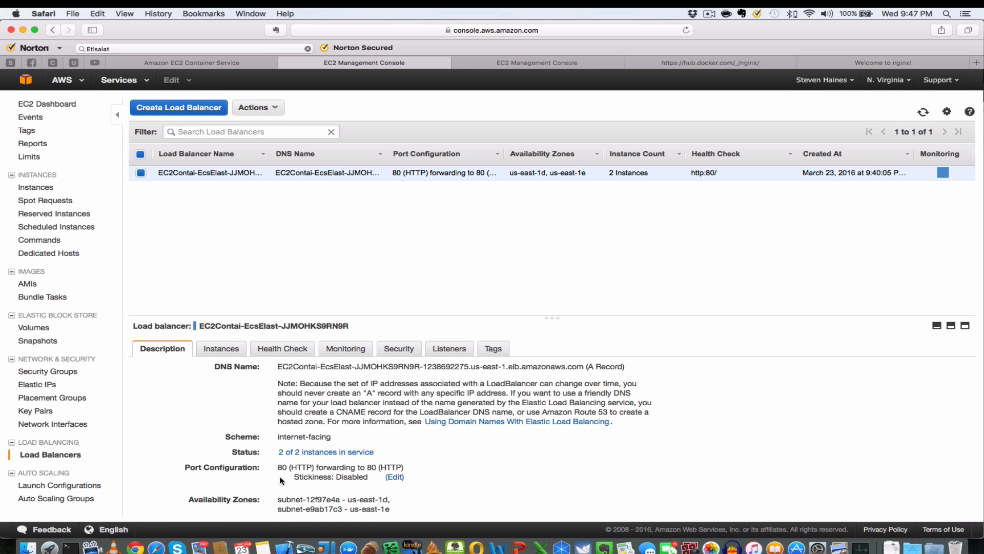
{"action": "left_click", "coordinate": [220, 349]}
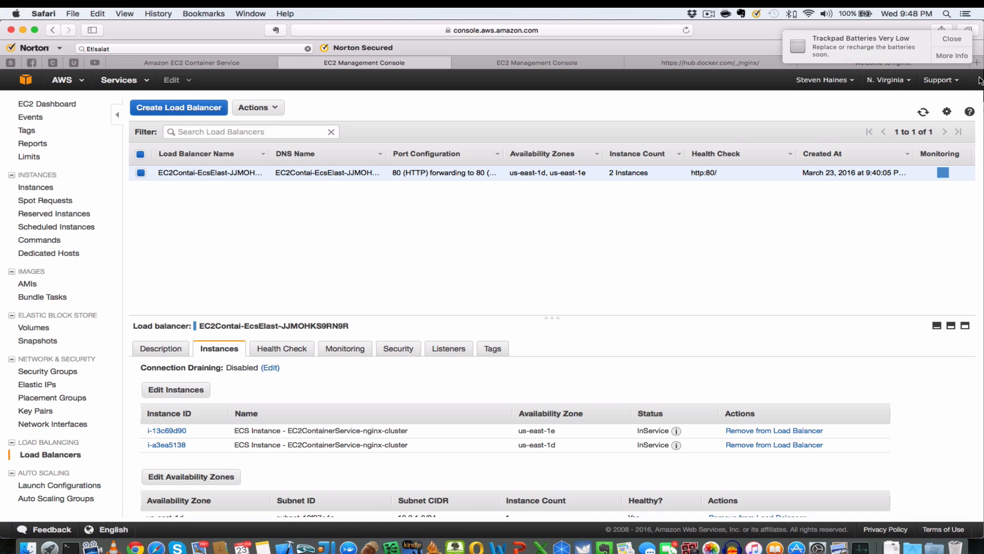
{"action": "left_click", "coordinate": [948, 40]}
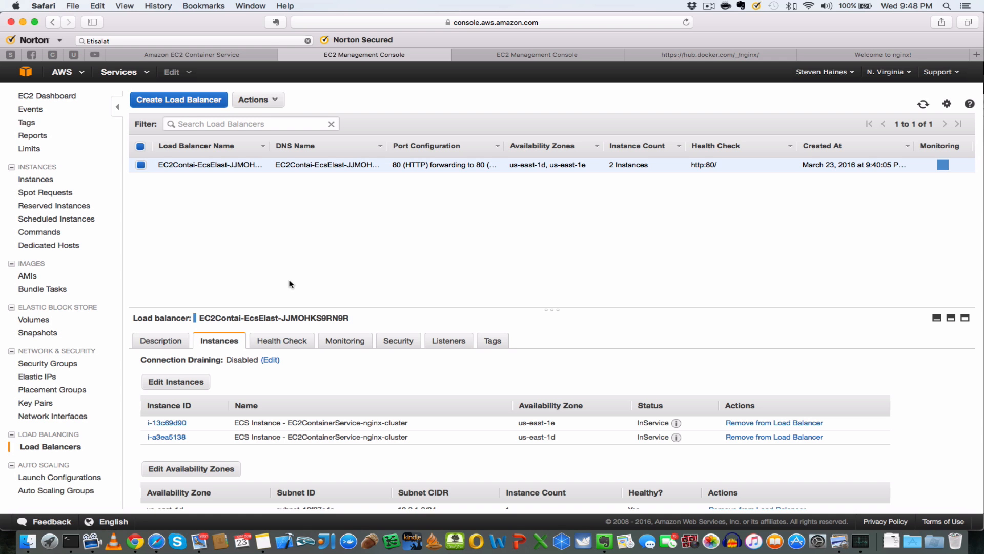
Go back to the EC2 Container Service clusters and delete nginx-cluster with all its ECS resources
{"action": "left_click", "coordinate": [25, 71]}
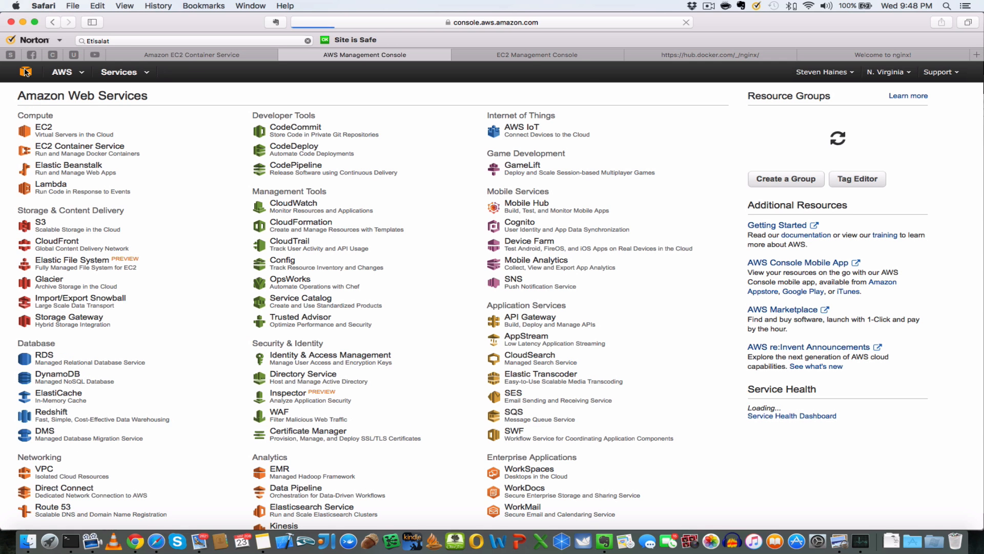
{"action": "left_click", "coordinate": [82, 147]}
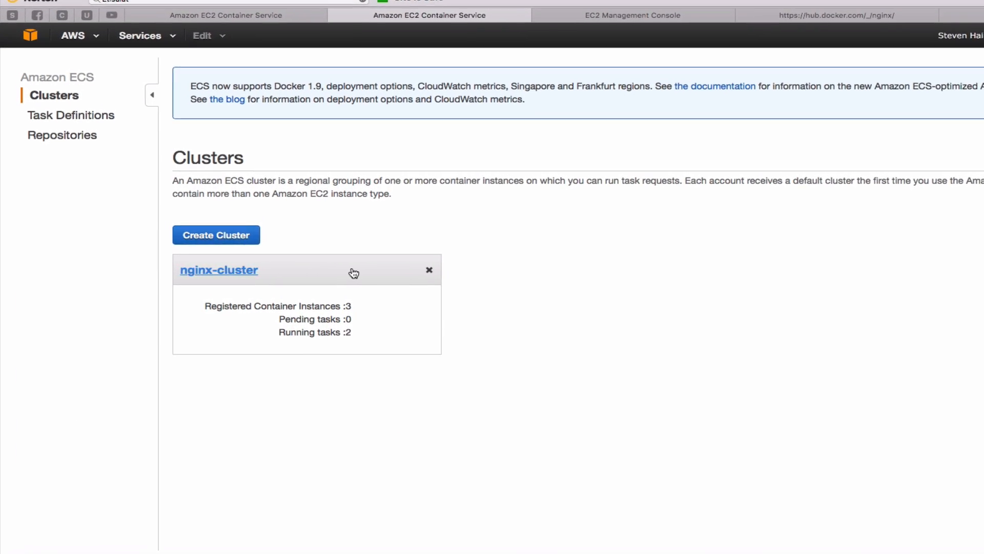
{"action": "left_click", "coordinate": [430, 270]}
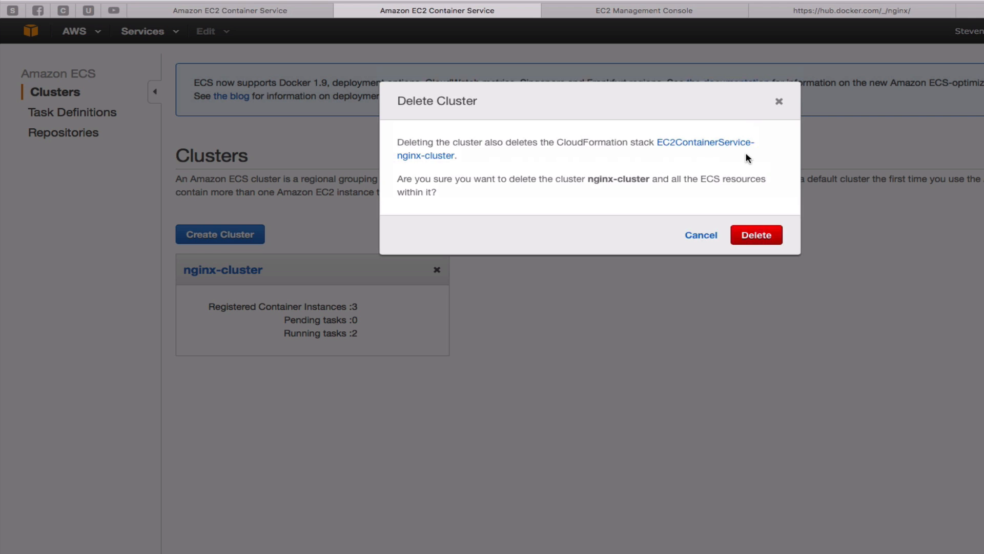
{"action": "left_click", "coordinate": [759, 234]}
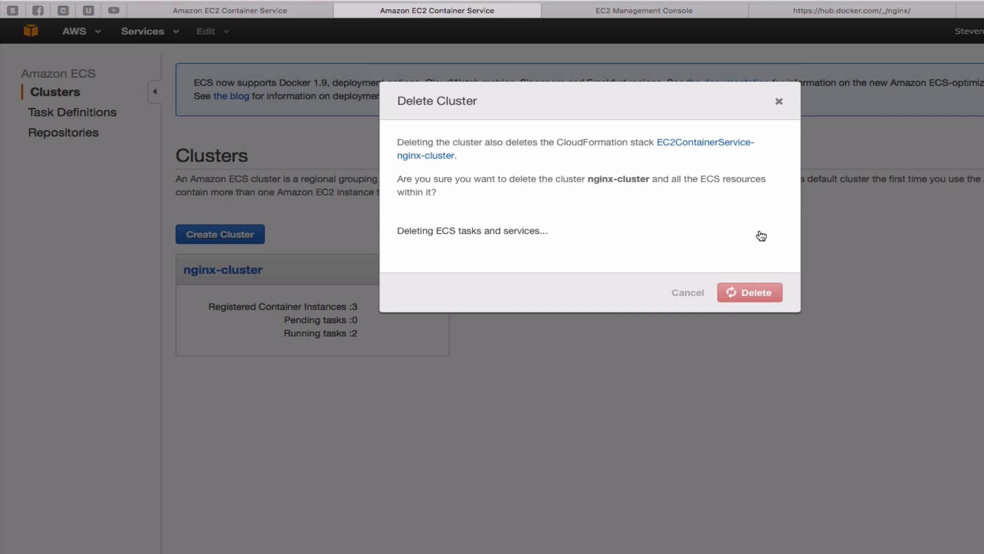